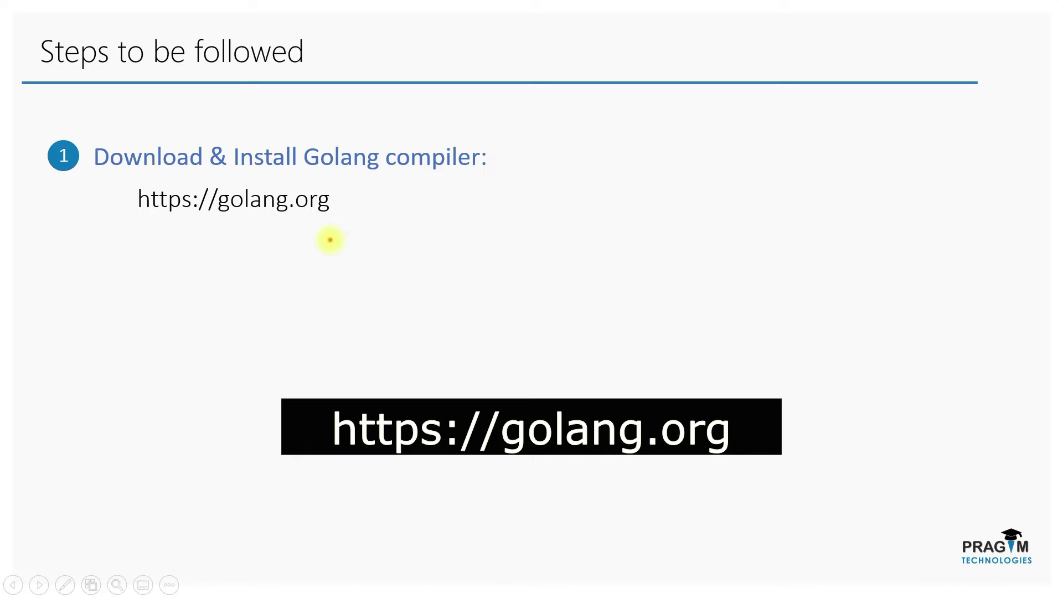
# Leave the 'Steps to be followed' slideshow and switch to Chrome
pyautogui.hotkey('alt', 'Tab')
# Load the golang.org homepage from Chrome's address bar
pyautogui.click(325, 33)
pyautogui.write('golang.org')
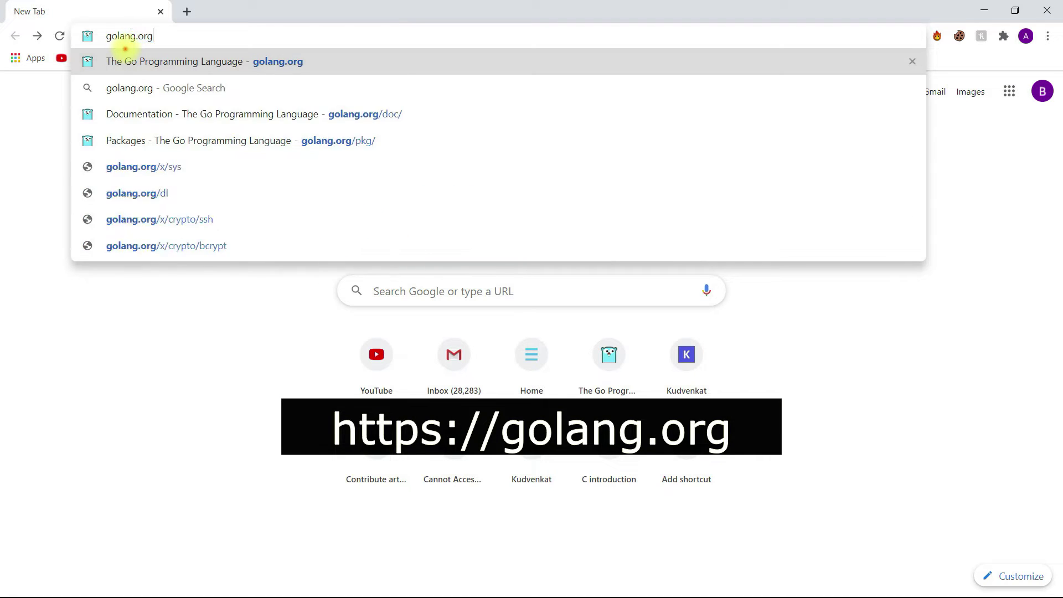
pyautogui.press('Return')
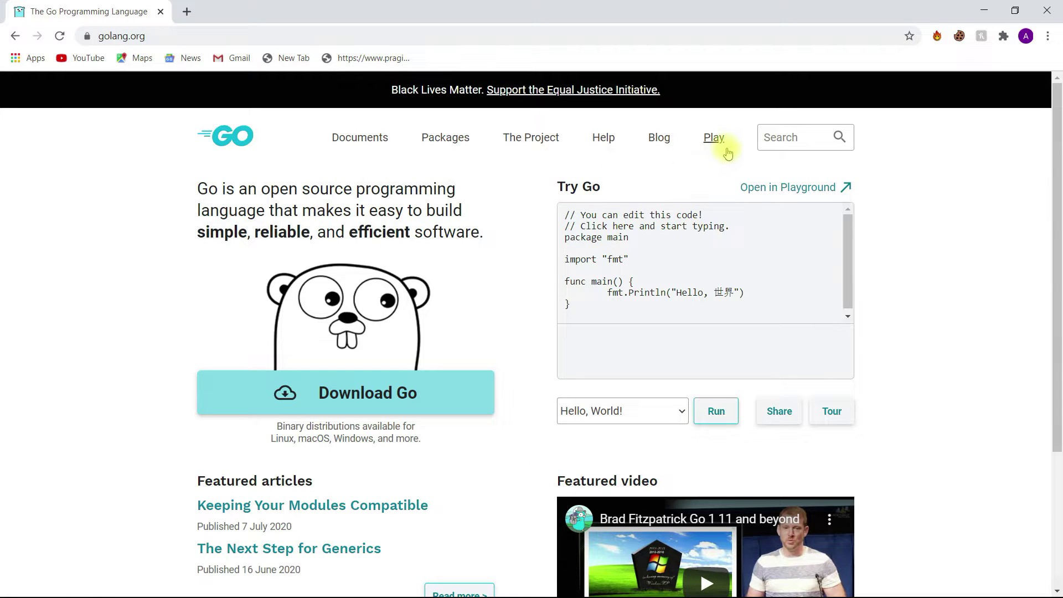
# Open the Documentation page and highlight its intro and the A Tour of Go heading
pyautogui.click(367, 140)
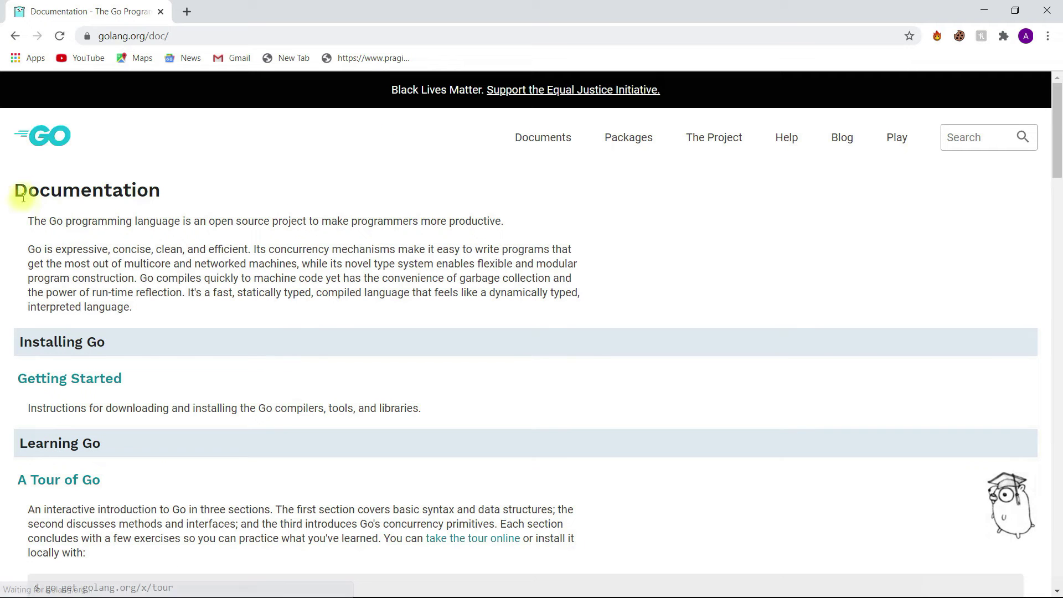
pyautogui.moveTo(19, 191); pyautogui.dragTo(171, 310)
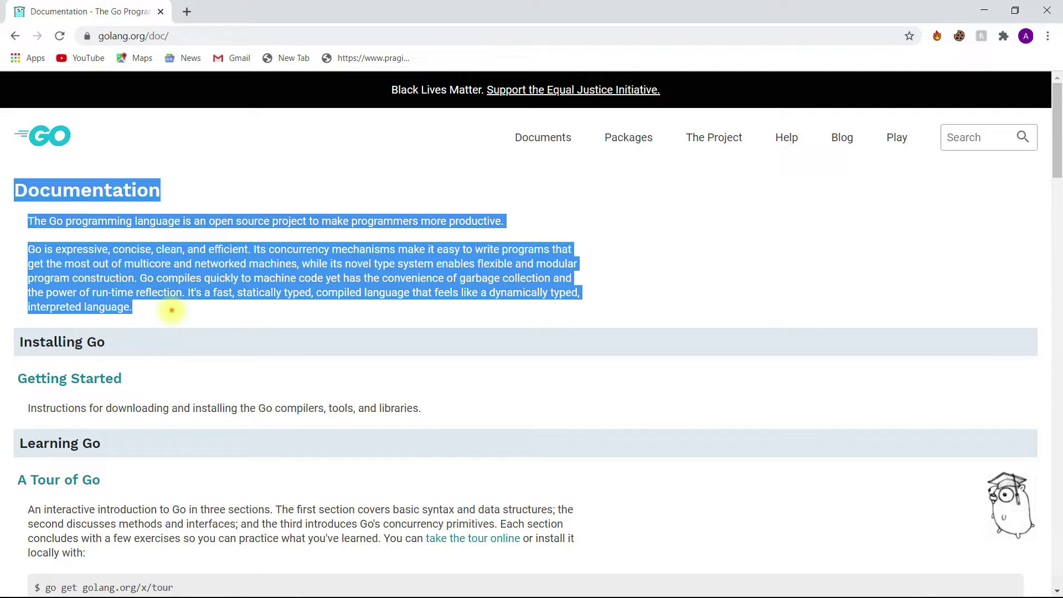
pyautogui.scroll(-6, 172, 307)
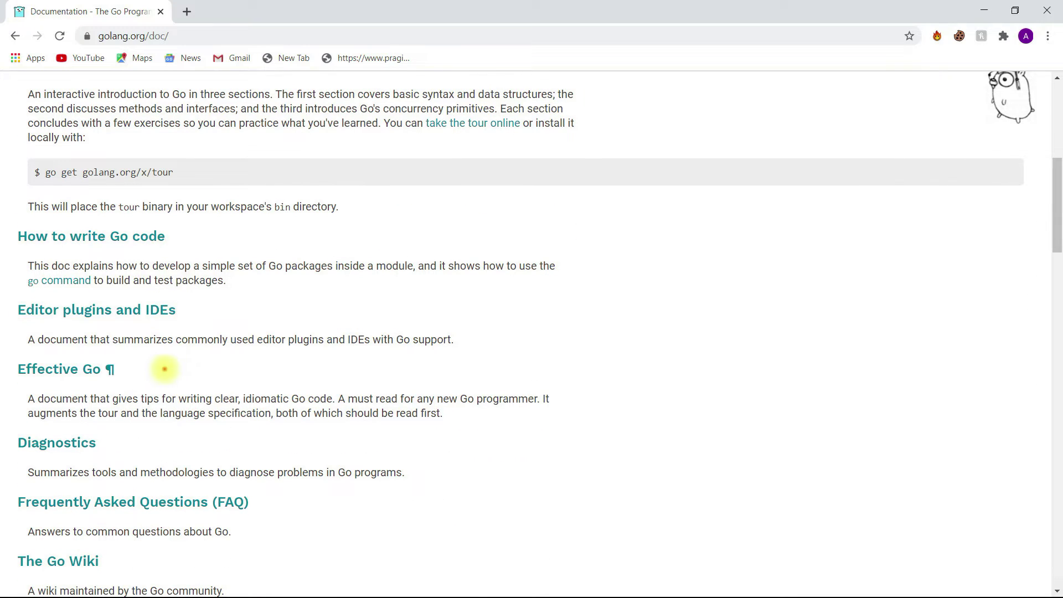
pyautogui.moveTo(146, 371); pyautogui.dragTo(8, 368)
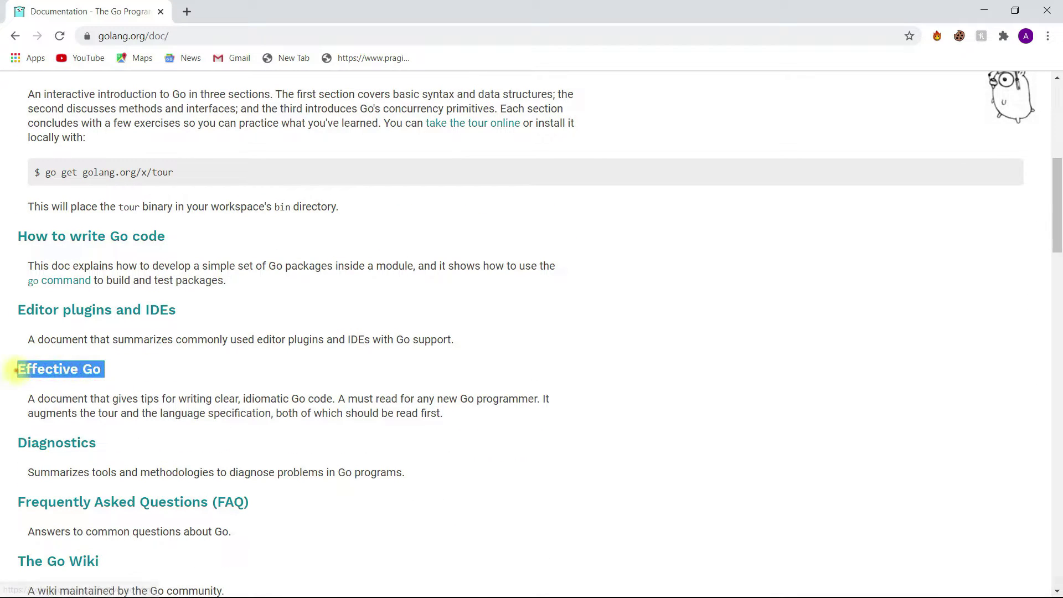
pyautogui.scroll(2, 153, 290)
pyautogui.moveTo(126, 205); pyautogui.dragTo(12, 202)
pyautogui.click(156, 203)
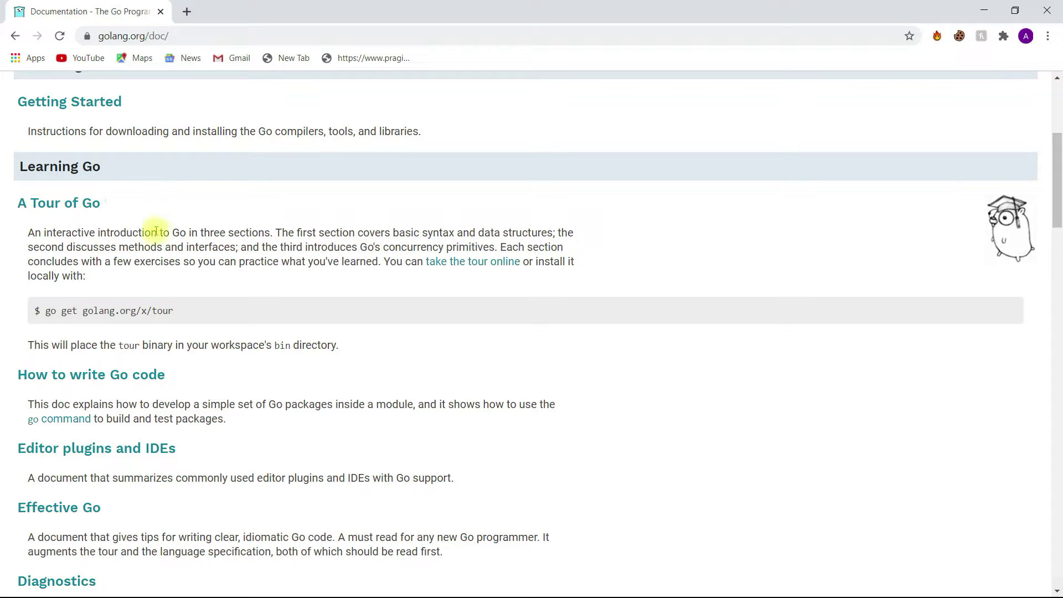
# Highlight the Effective Go entry, then go to the Packages page
pyautogui.scroll(-3, 133, 278)
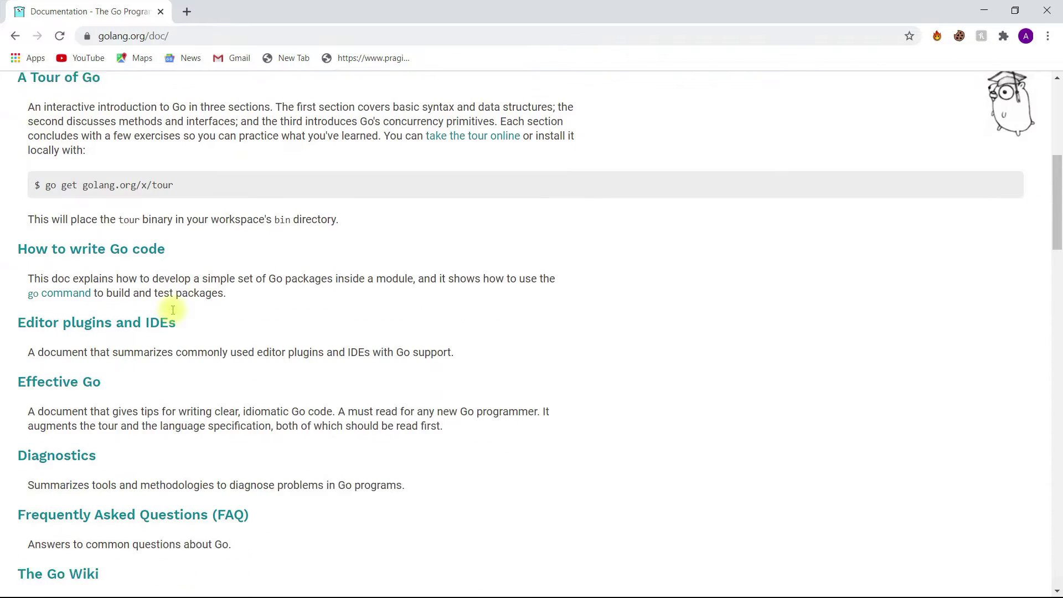
pyautogui.moveTo(14, 368); pyautogui.dragTo(120, 372)
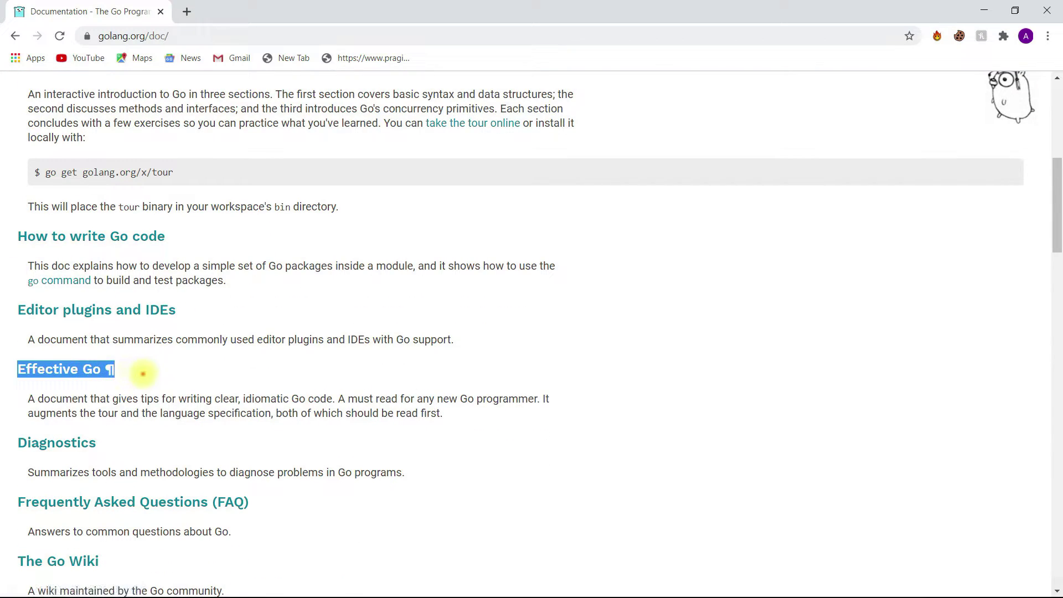
pyautogui.click(637, 402)
pyautogui.scroll(3, 637, 402)
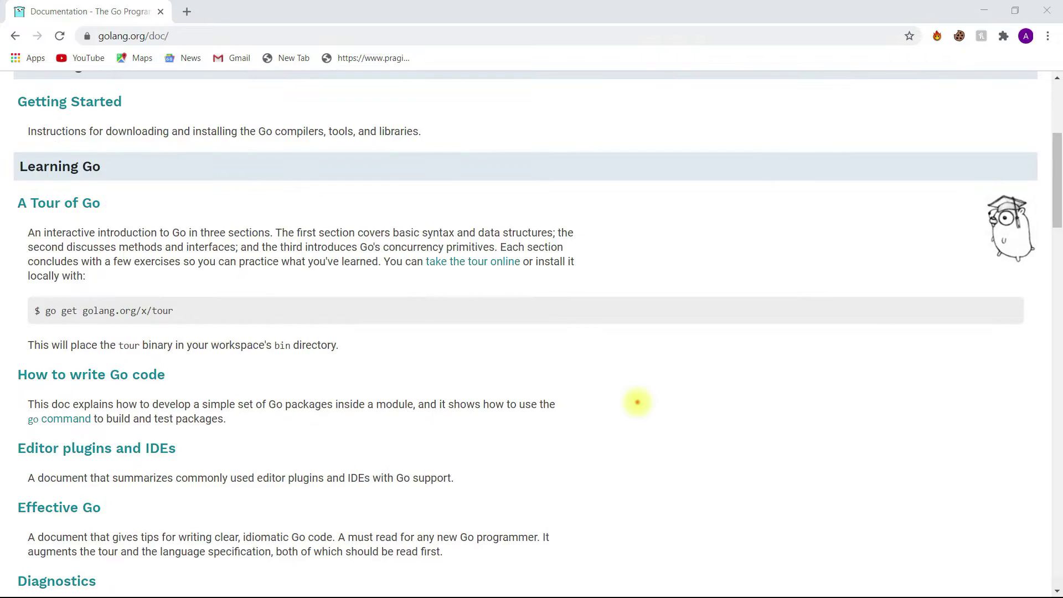
pyautogui.scroll(5, 637, 402)
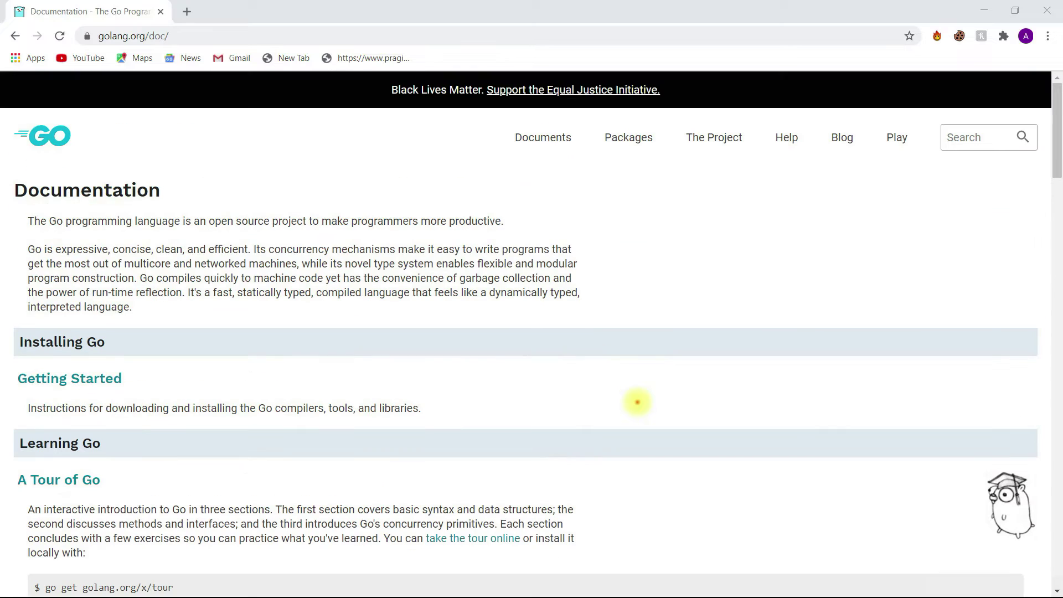
pyautogui.click(625, 139)
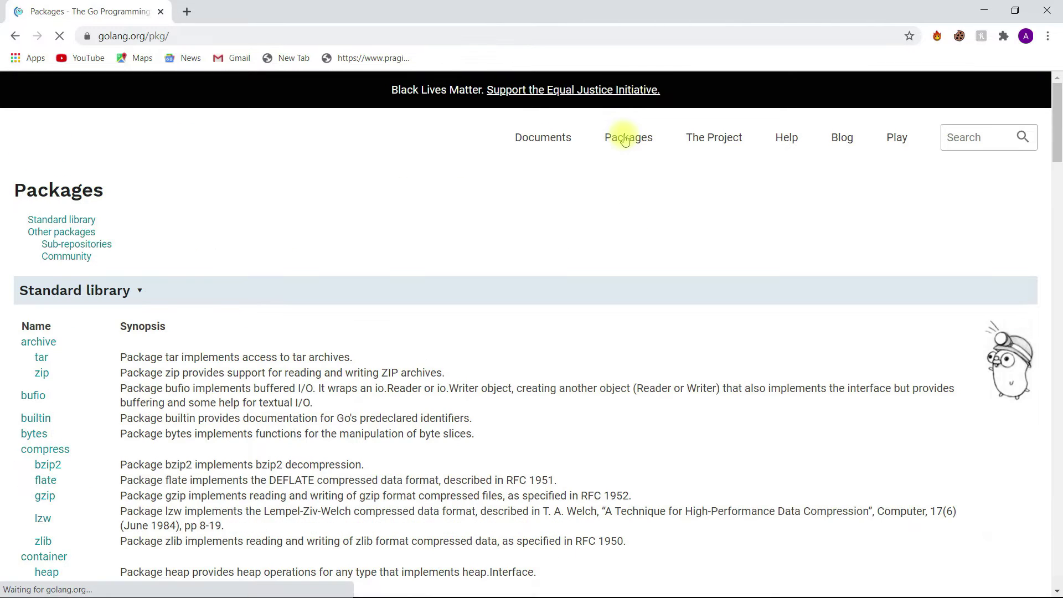
# Scroll the Standard library list and open the archive/tar package documentation
pyautogui.scroll(-3, 489, 305)
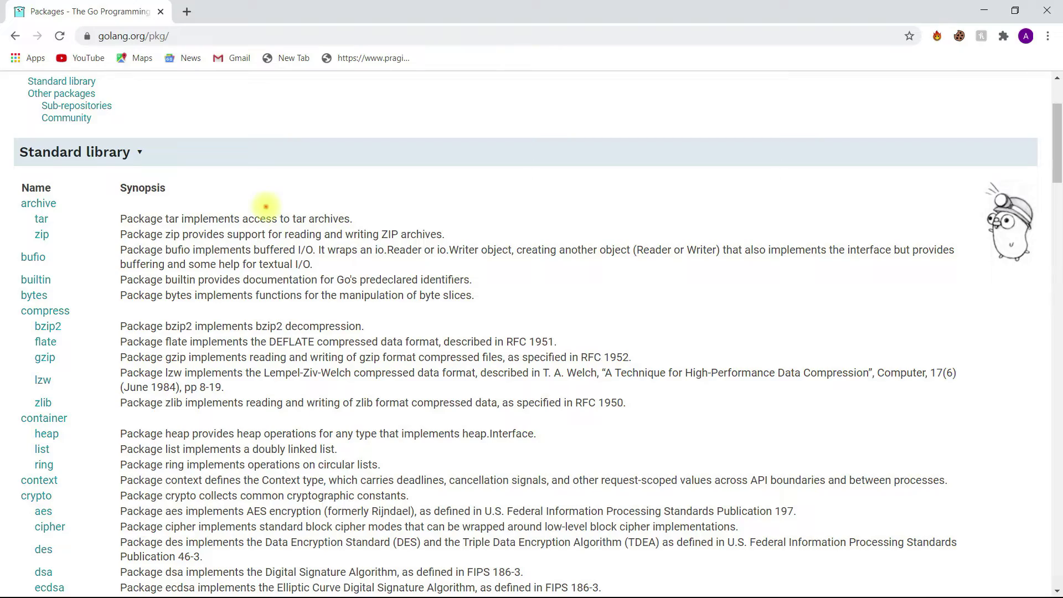
pyautogui.scroll(-7, 266, 206)
pyautogui.scroll(8, 261, 266)
pyautogui.click(40, 289)
# Browse the tar package's Index, type Format and Constants sections
pyautogui.scroll(-5, 114, 299)
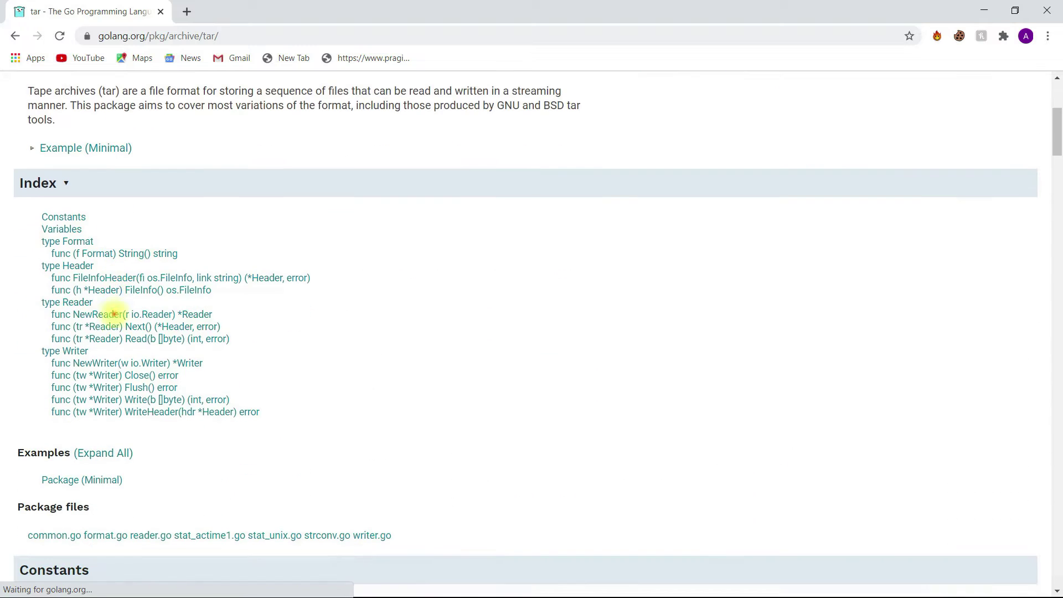
pyautogui.moveTo(30, 217); pyautogui.dragTo(281, 413)
pyautogui.click(281, 413)
pyautogui.scroll(3, 384, 496)
pyautogui.scroll(-16, 384, 496)
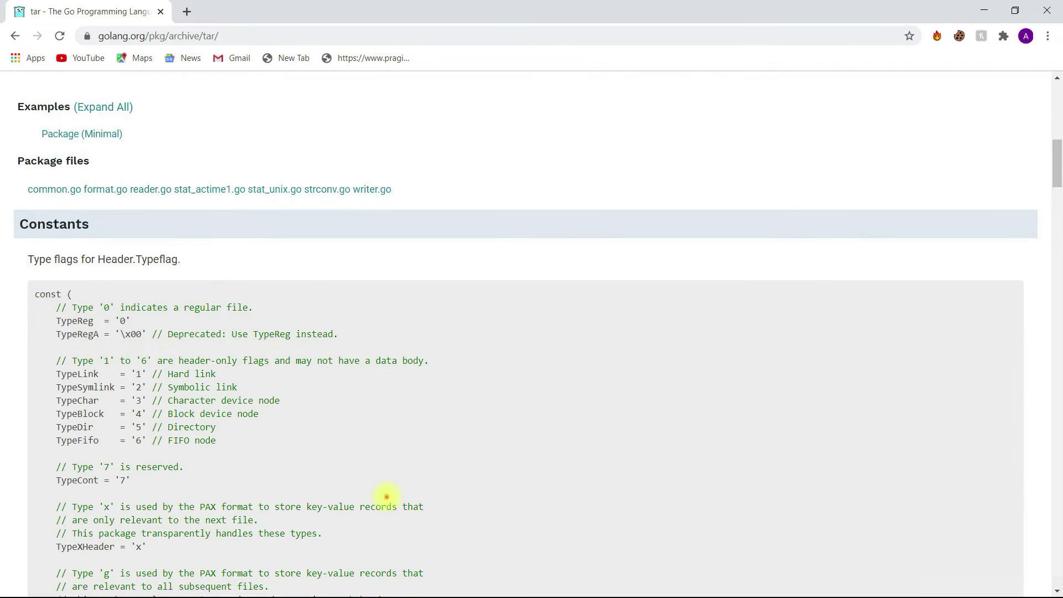
pyautogui.scroll(-5, 386, 497)
pyautogui.moveTo(25, 292); pyautogui.dragTo(343, 379)
pyautogui.click(342, 379)
pyautogui.scroll(-3, 738, 222)
pyautogui.scroll(20, 738, 221)
pyautogui.scroll(4, 739, 234)
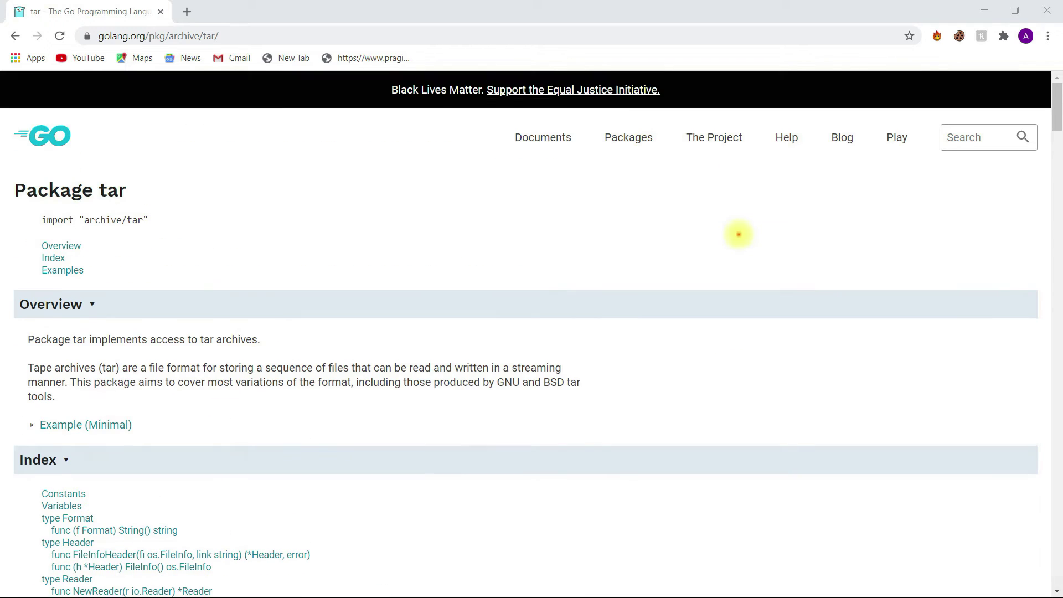
# Open the Go Help page and highlight the entries from Go Nuts Mailing List to Go IRC Channel
pyautogui.click(787, 140)
pyautogui.scroll(-5, 204, 288)
pyautogui.scroll(5, 204, 288)
pyautogui.moveTo(5, 249); pyautogui.dragTo(555, 477)
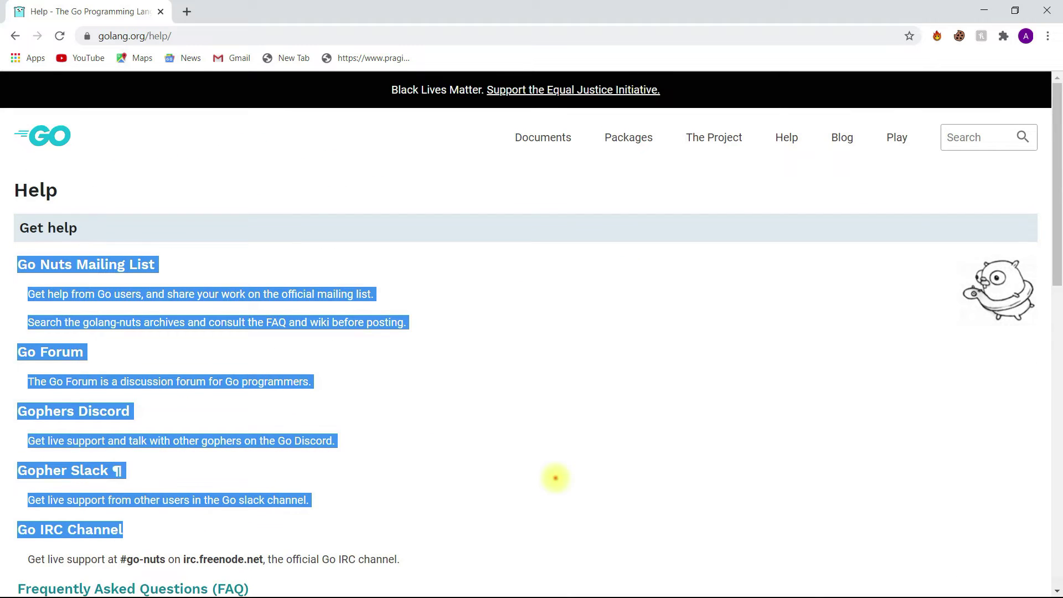
pyautogui.scroll(-2, 556, 477)
pyautogui.click(545, 435)
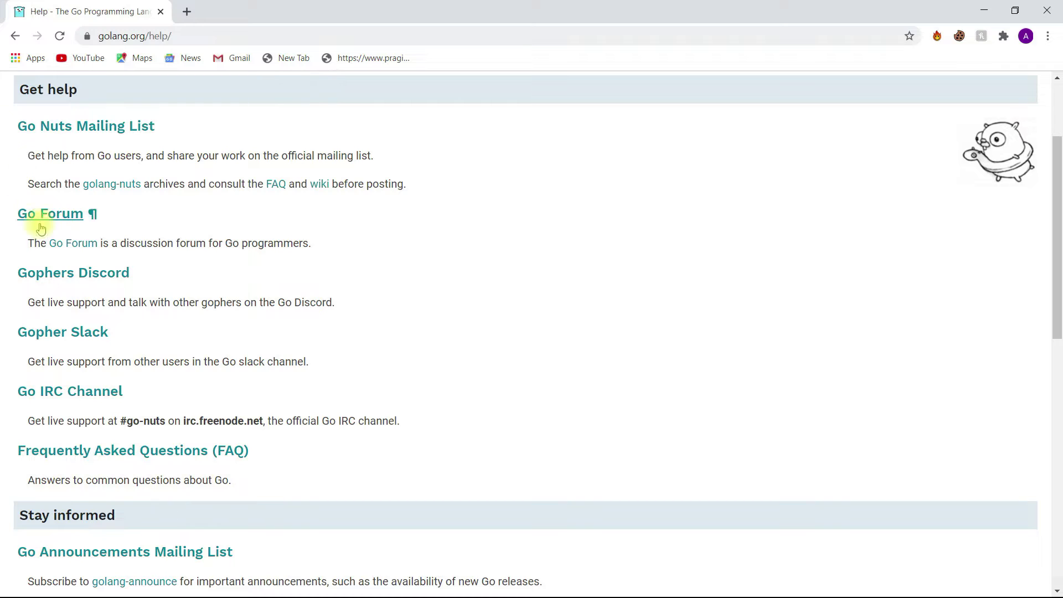
# Open Go Forum and Gophers Discord each in a new tab
pyautogui.rightClick(62, 283)
pyautogui.click(418, 311)
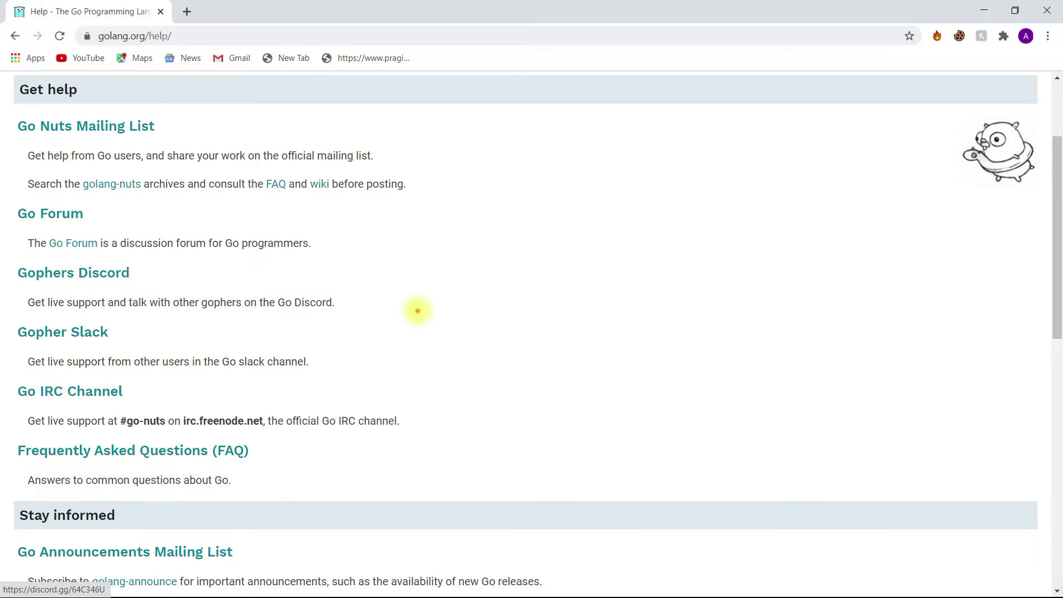
pyautogui.moveTo(19, 214); pyautogui.dragTo(159, 280)
pyautogui.click(132, 249)
pyautogui.rightClick(50, 214)
pyautogui.click(72, 226)
pyautogui.rightClick(97, 277)
pyautogui.click(119, 285)
# View the Go Forum and Gophers Discord tabs, then close both
pyautogui.click(265, 5)
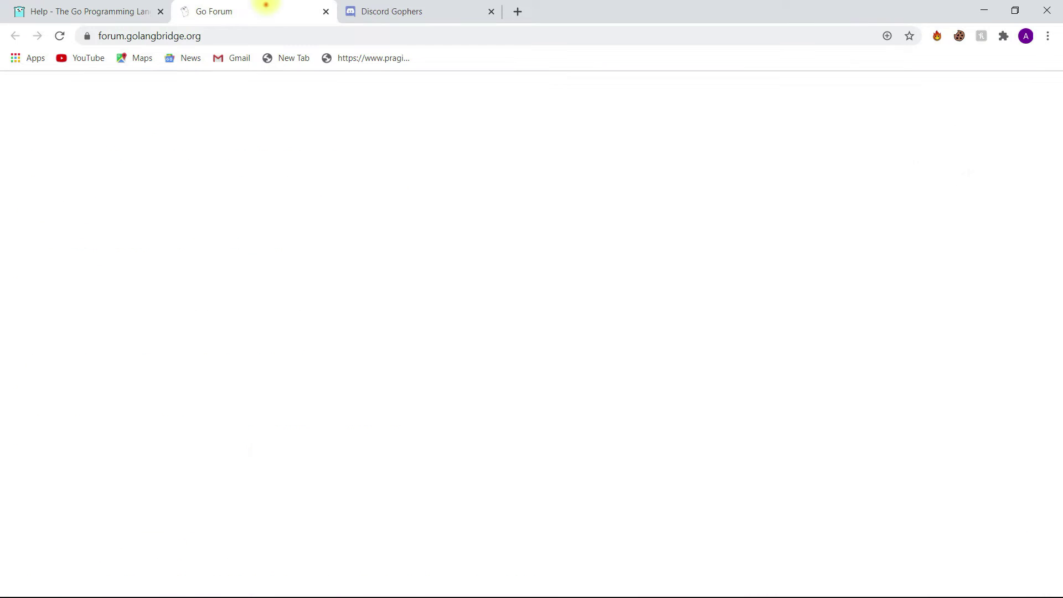
pyautogui.click(391, 10)
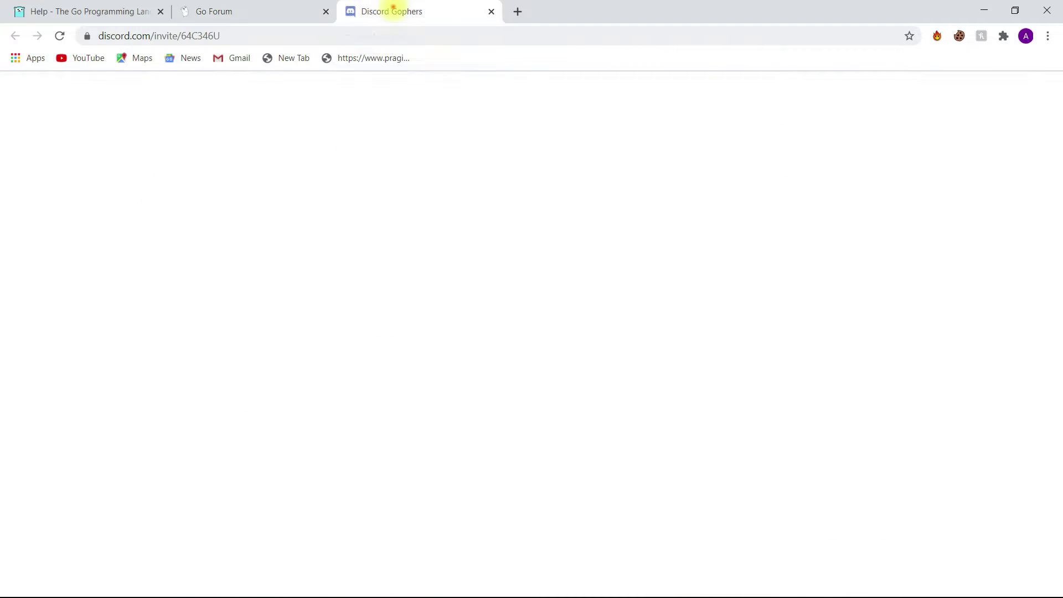
pyautogui.click(414, 276)
pyautogui.click(214, 10)
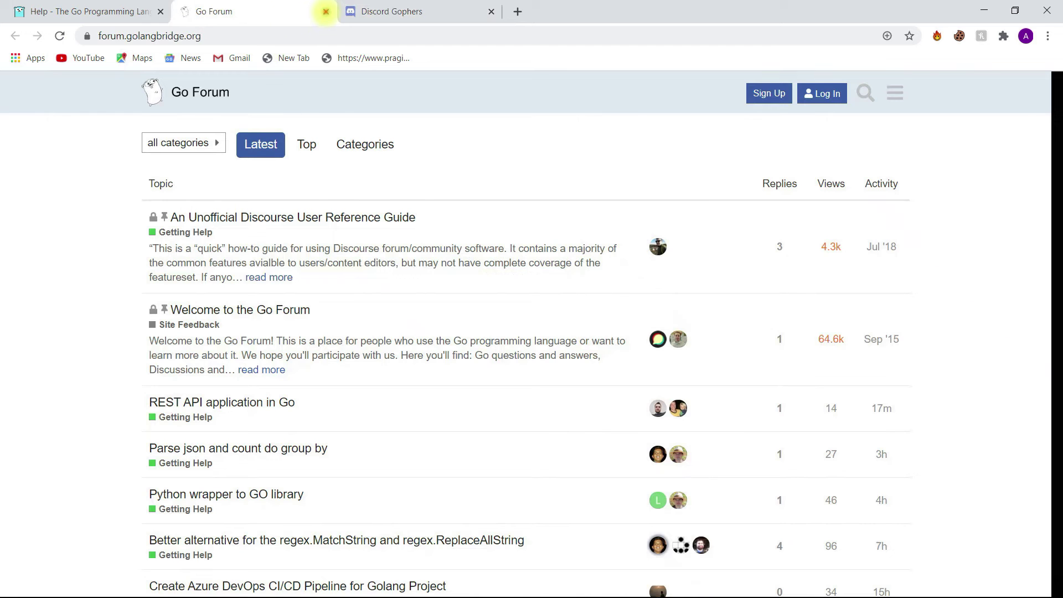
pyautogui.click(326, 11)
pyautogui.click(340, 11)
# Go from the Help page to the Go Playground
pyautogui.scroll(3, 565, 280)
pyautogui.scroll(-3, 570, 356)
pyautogui.scroll(2, 570, 355)
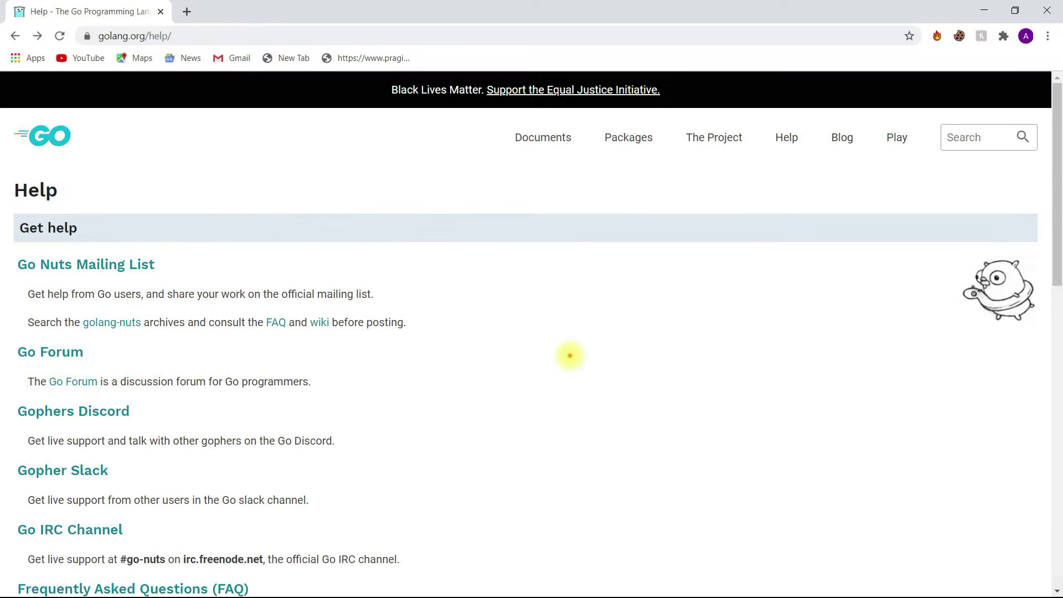
pyautogui.click(898, 142)
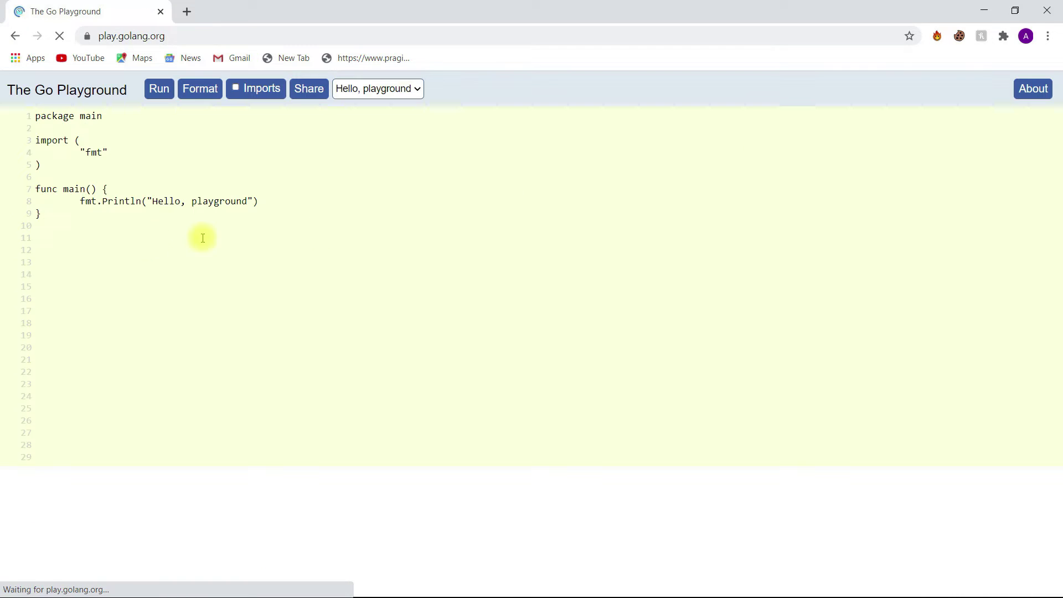
# Highlight the Playground title and the sample program code
pyautogui.moveTo(5, 90); pyautogui.dragTo(123, 96)
pyautogui.click(75, 229)
pyautogui.moveTo(75, 229); pyautogui.dragTo(30, 114)
pyautogui.click(65, 230)
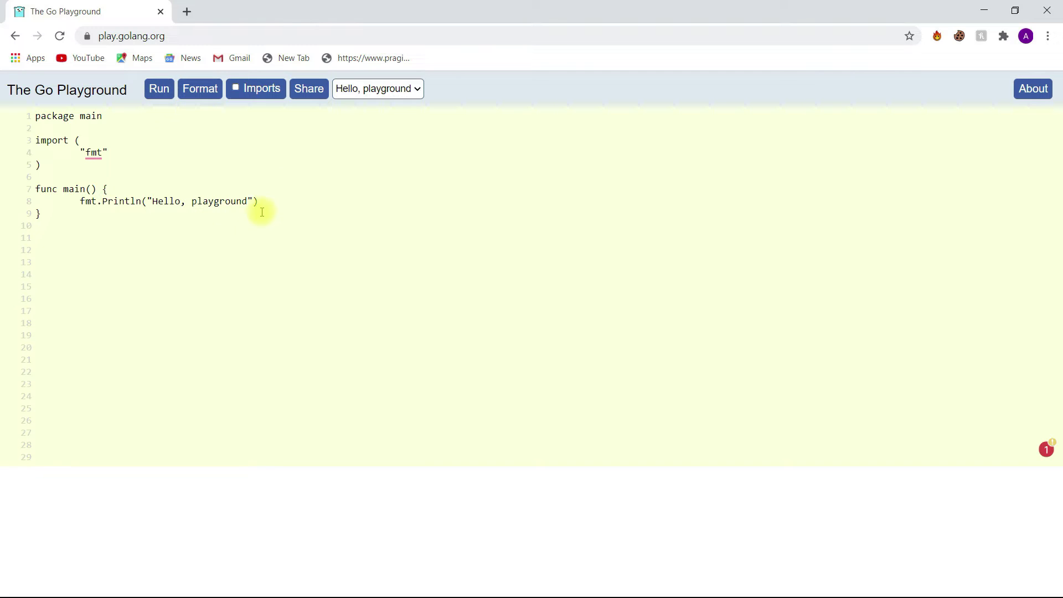
# Replace 'playground' in the greeting with 'thanks for wat' and run the program
pyautogui.doubleClick(226, 202)
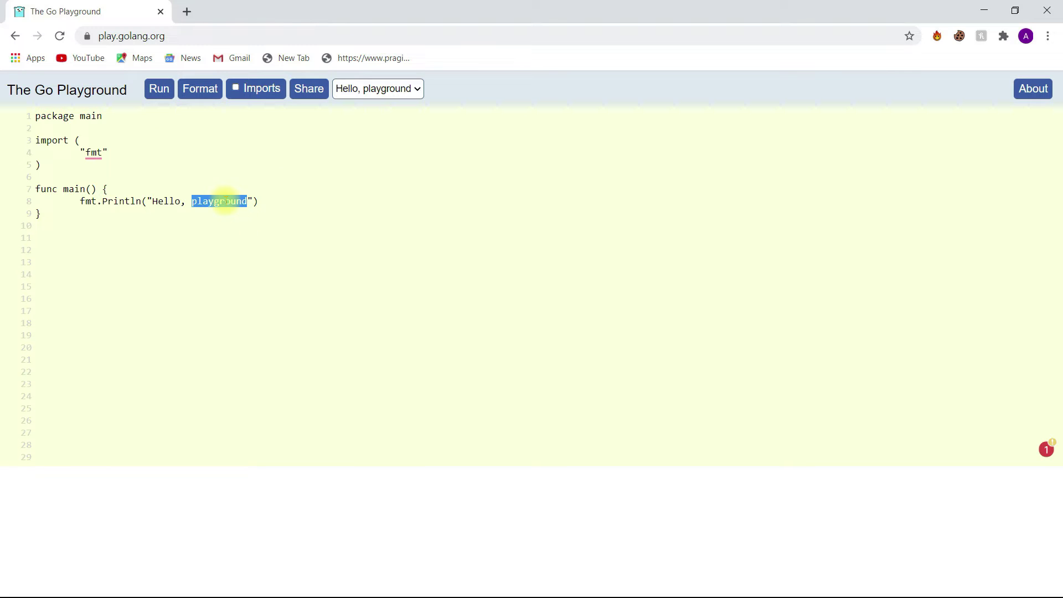
pyautogui.press('BackSpace')
pyautogui.write('thanks for wat')
pyautogui.click(159, 89)
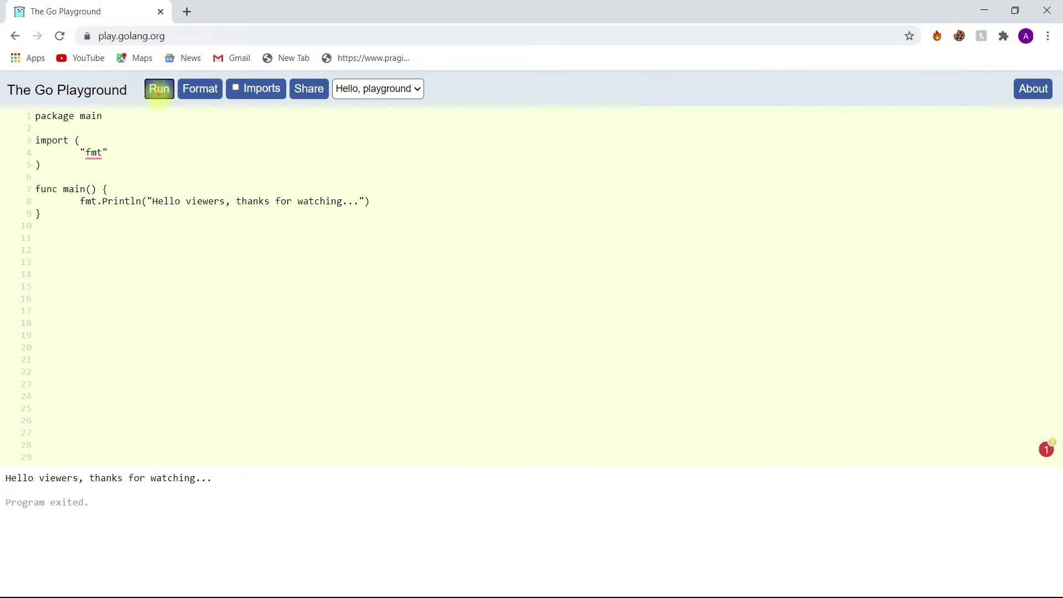
# Select the Playground code, then remove 'play' from the address to load golang.org
pyautogui.doubleClick(220, 480)
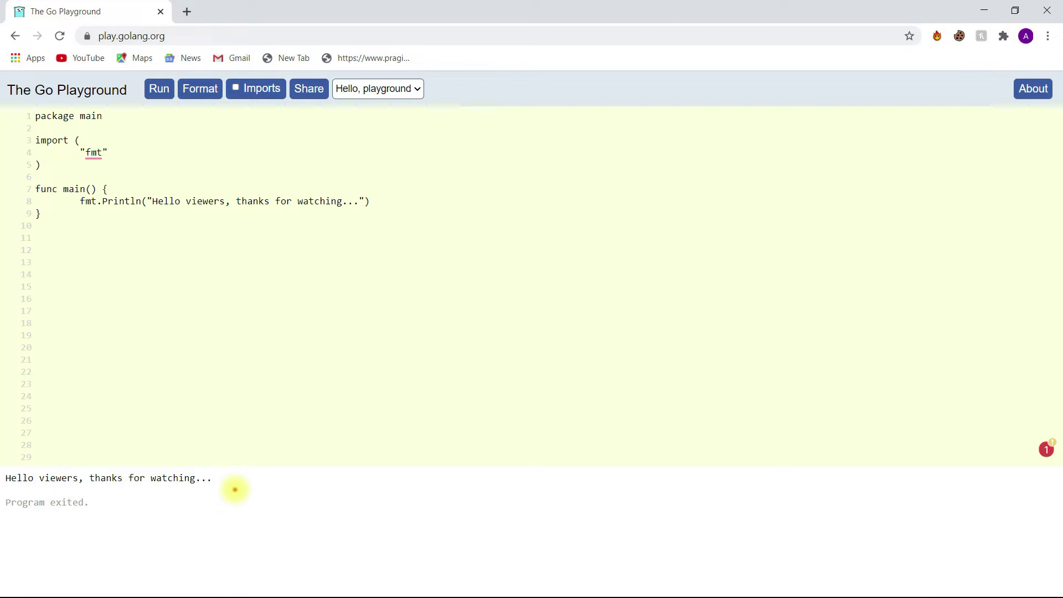
pyautogui.moveTo(78, 212); pyautogui.dragTo(7, 112)
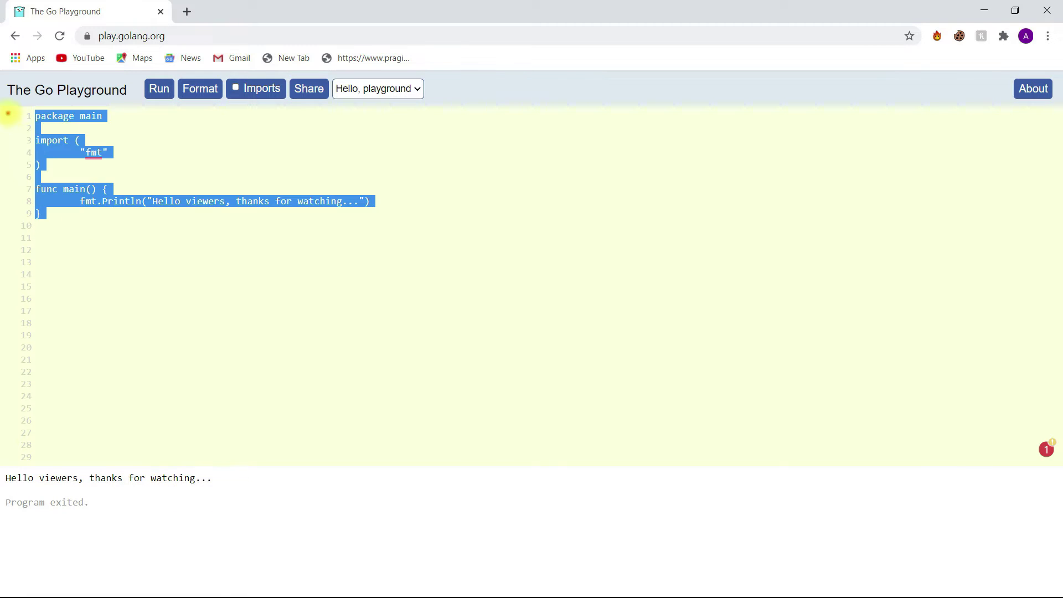
pyautogui.click(63, 219)
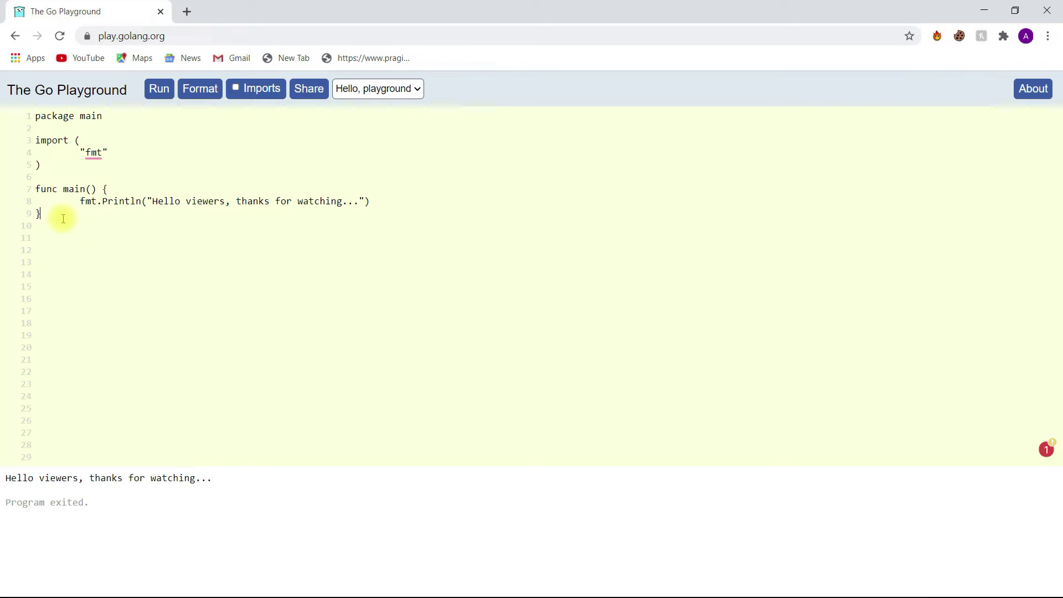
pyautogui.moveTo(116, 35); pyautogui.dragTo(74, 33)
pyautogui.press('Delete')
pyautogui.press('Delete')
pyautogui.press('Return')
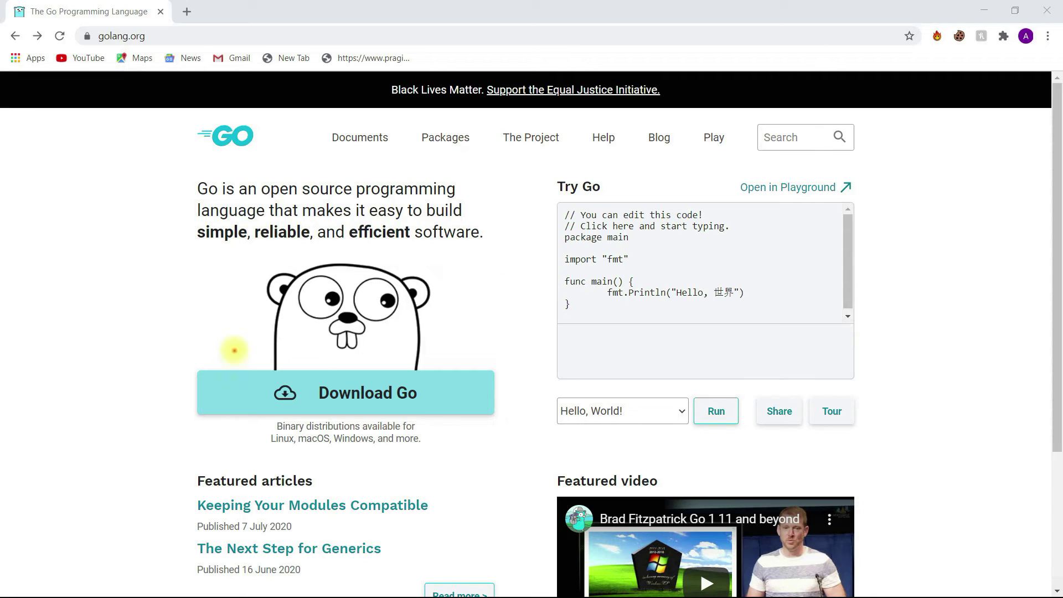
# Download the go1.14.7.windows-amd64.msi installer and launch it
pyautogui.click(326, 394)
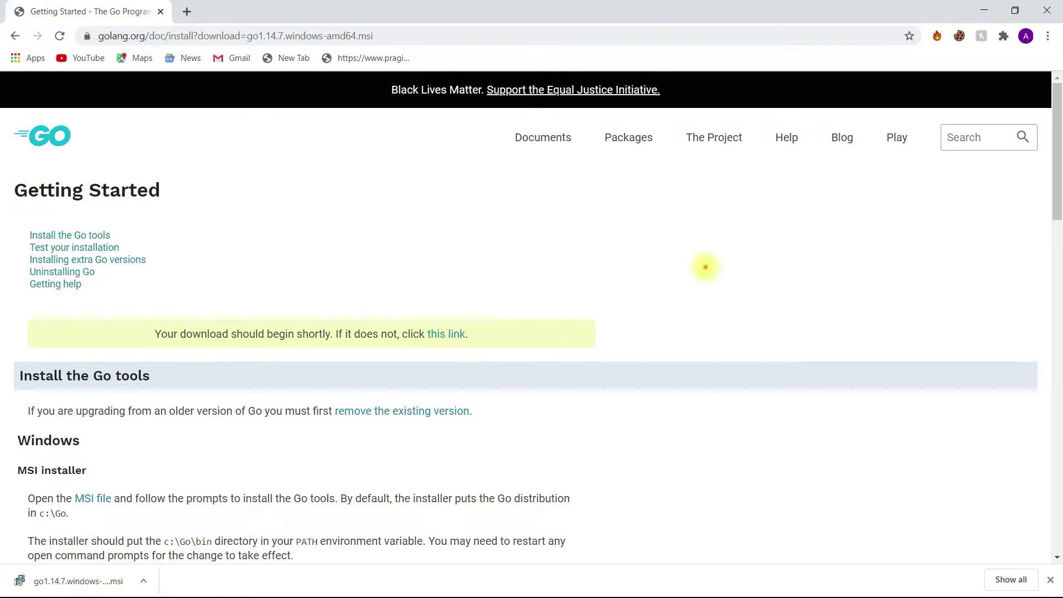
pyautogui.click(89, 582)
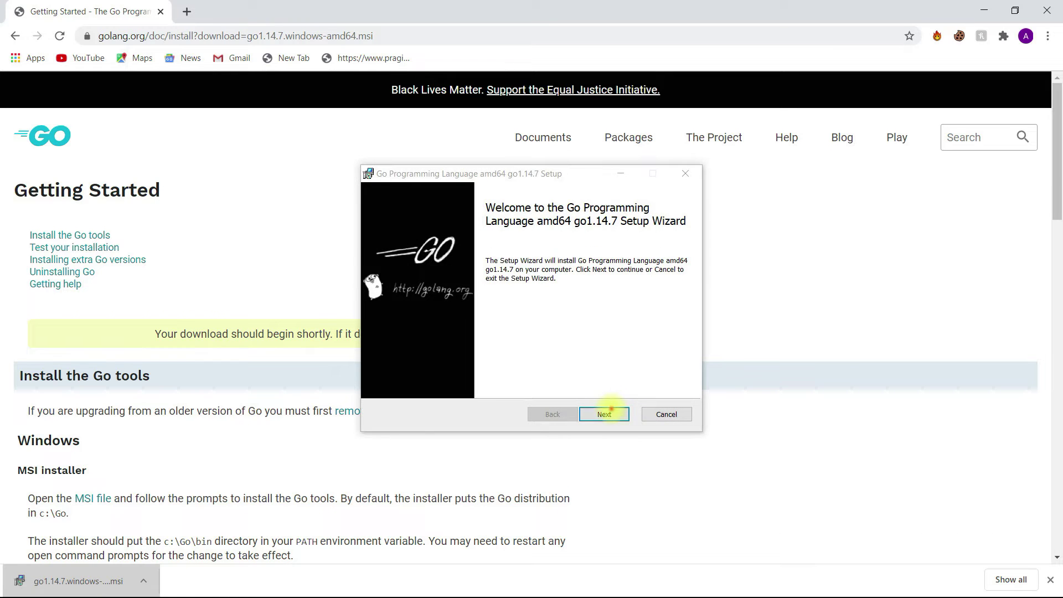
# Install Go 1.14.7 into C:\Go\, then reveal slide step 2 for VSCode
pyautogui.click(607, 412)
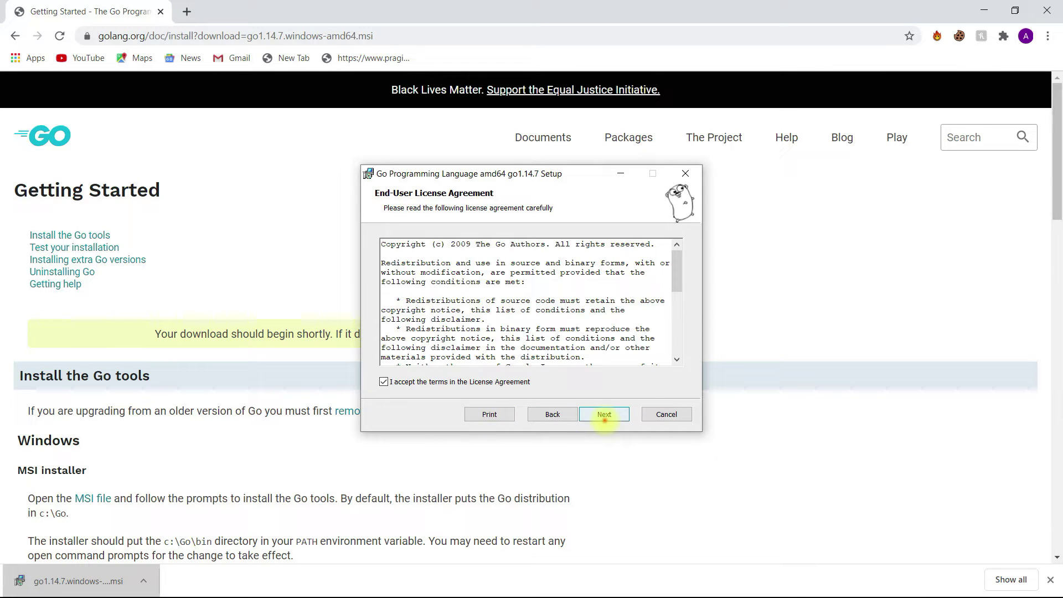
pyautogui.click(604, 415)
pyautogui.doubleClick(419, 285)
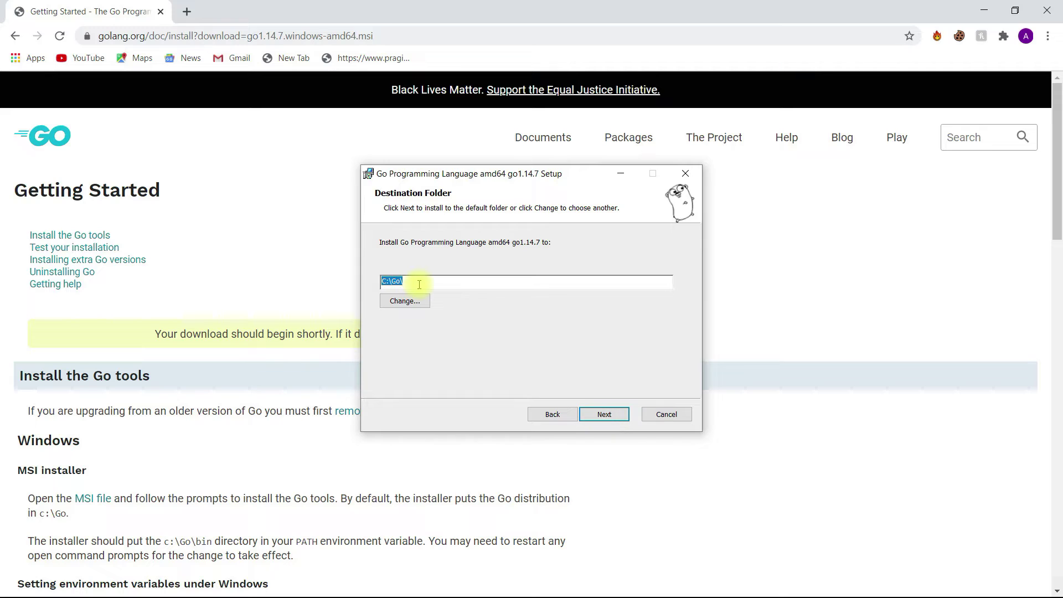
pyautogui.doubleClick(396, 281)
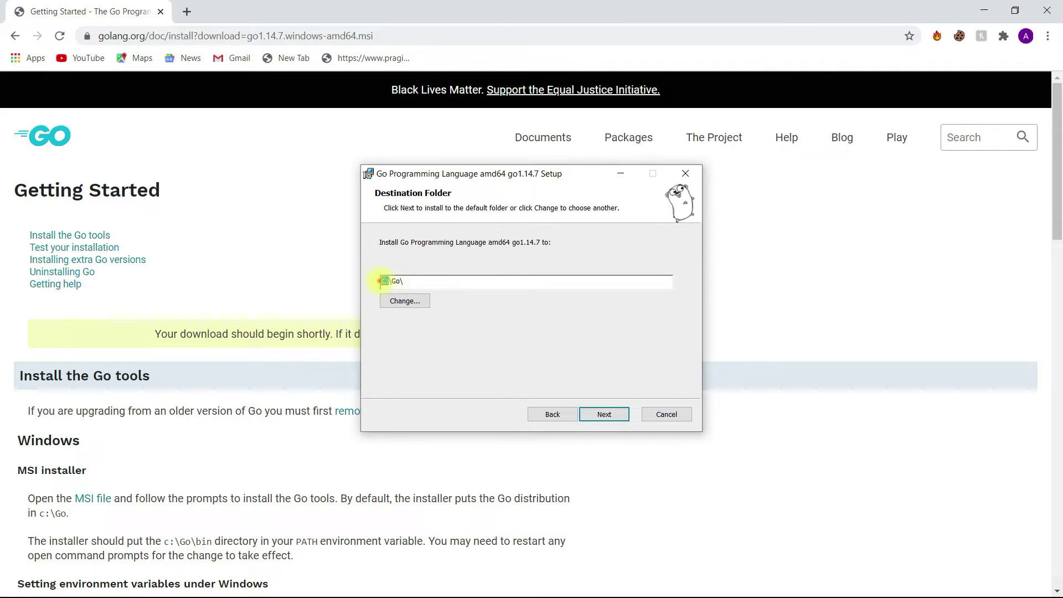
pyautogui.click(597, 415)
pyautogui.click(595, 416)
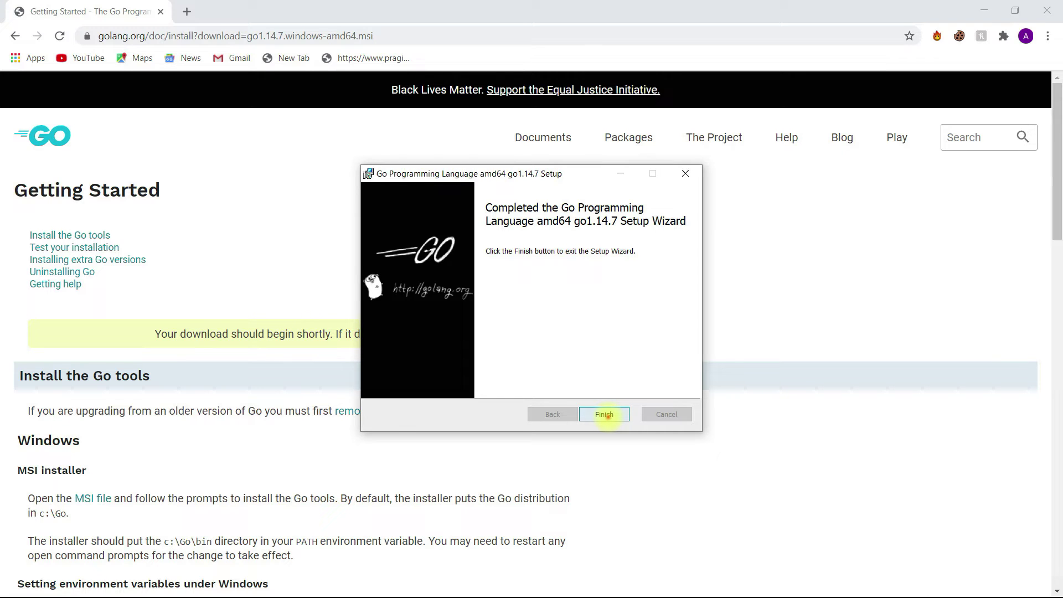
pyautogui.click(604, 415)
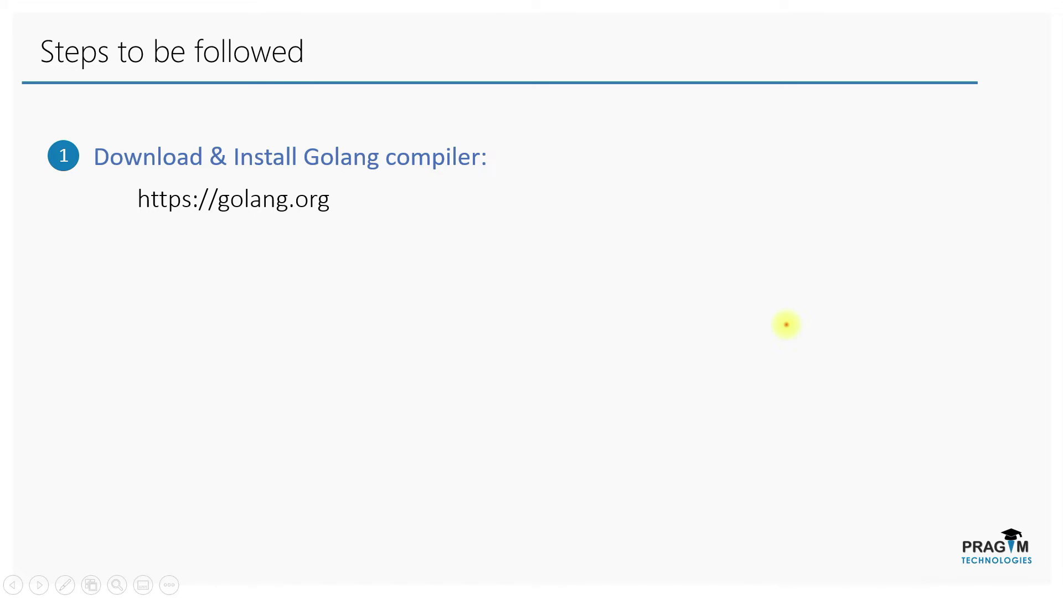
pyautogui.press('Right')
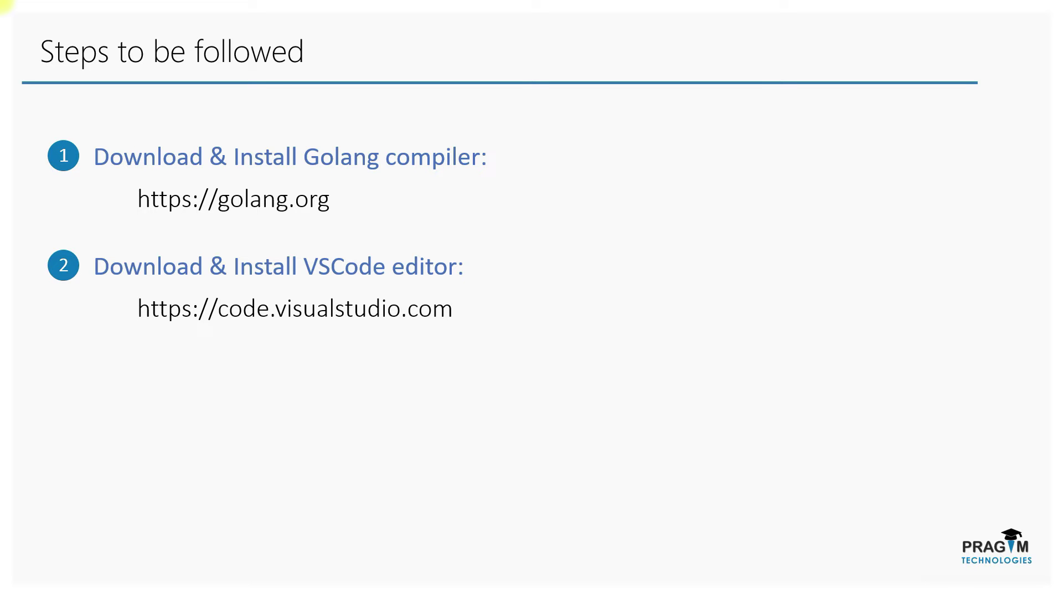
# Switch from the slide listing both setup steps to Chrome's New Tab page
pyautogui.hotkey('alt', 'Tab')
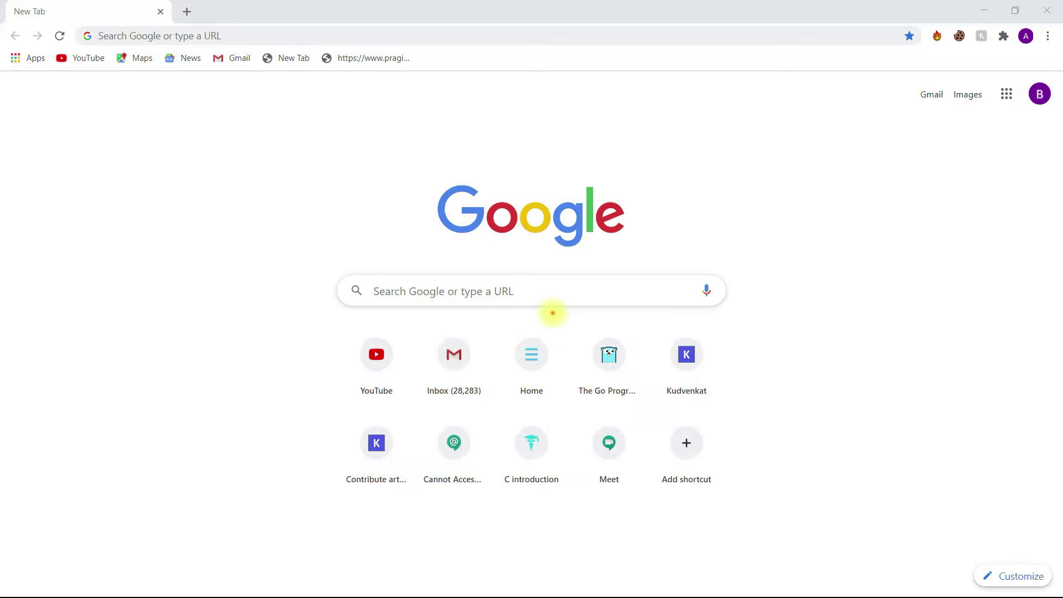
# Go to code.visualstudio.com, download the Windows installer and launch it
pyautogui.click(244, 35)
pyautogui.write('code.visualstudio.com')
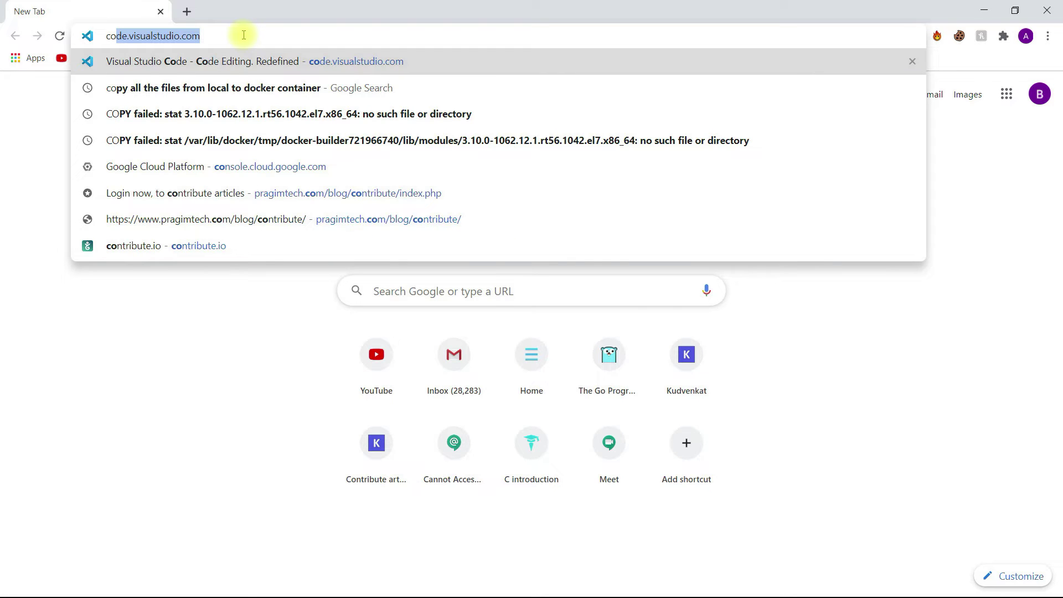
pyautogui.press('Return')
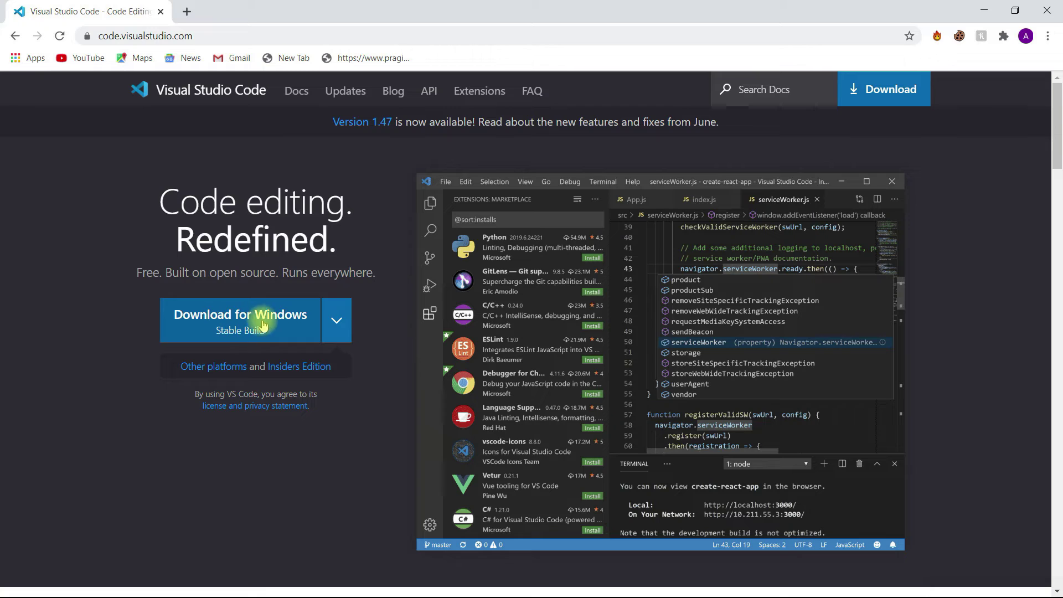
pyautogui.click(336, 327)
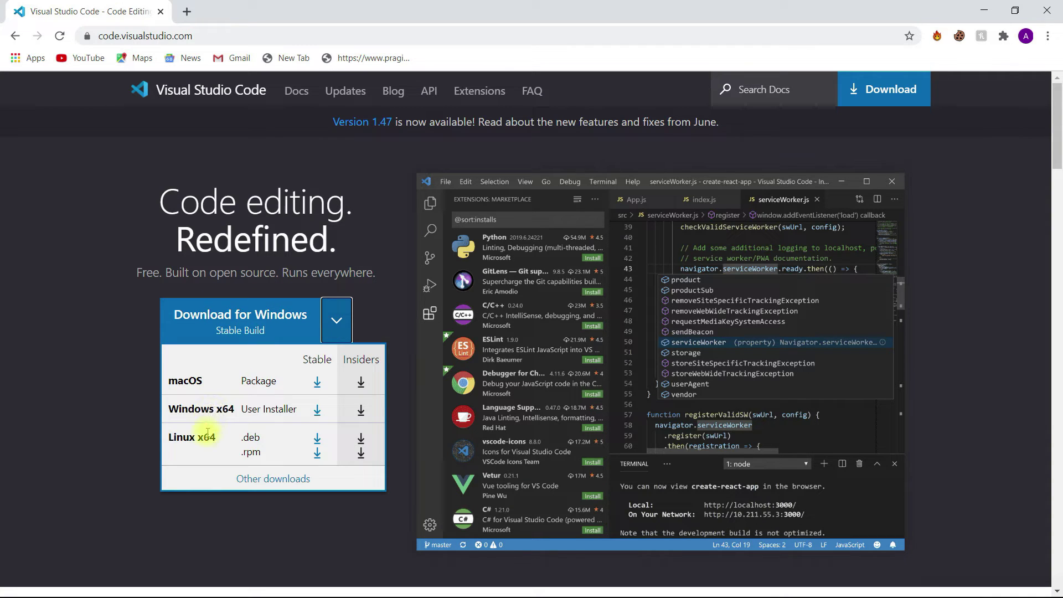
pyautogui.click(75, 335)
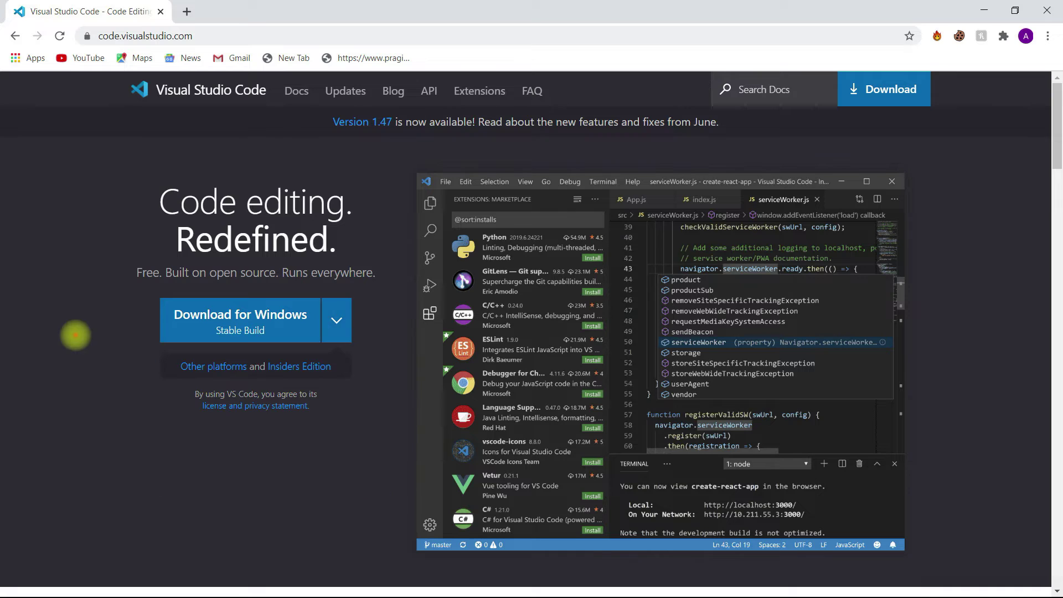
pyautogui.click(245, 321)
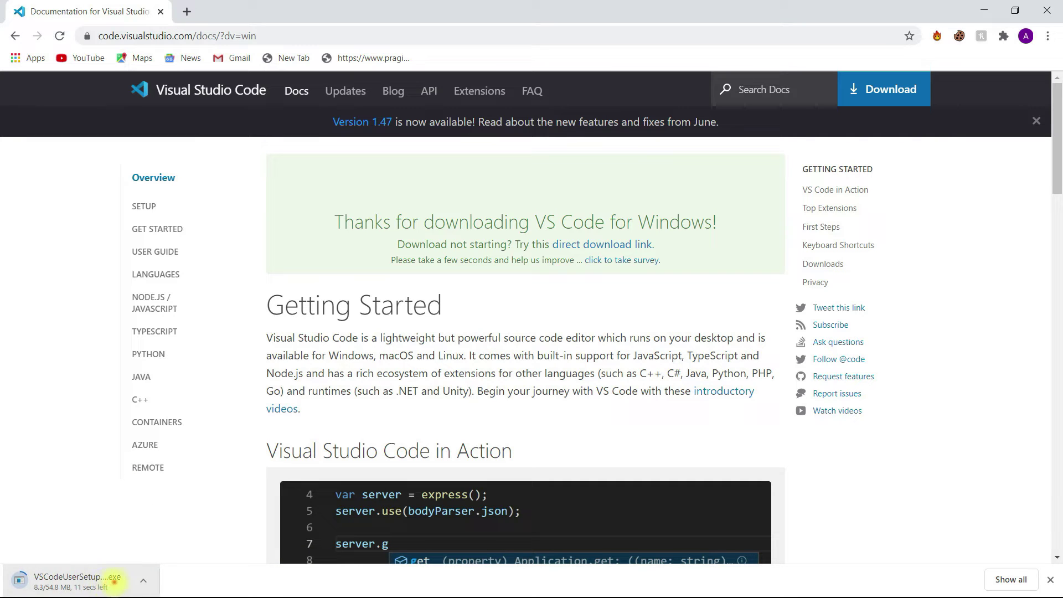
pyautogui.click(77, 580)
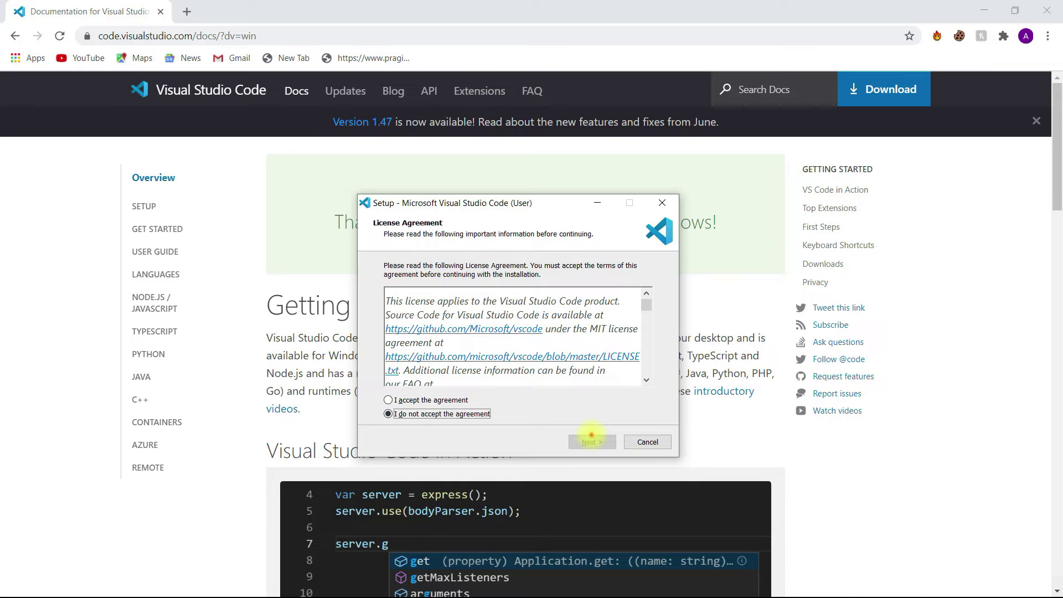
# Install VS Code with default location and Start Menu folder plus a desktop icon
pyautogui.click(391, 400)
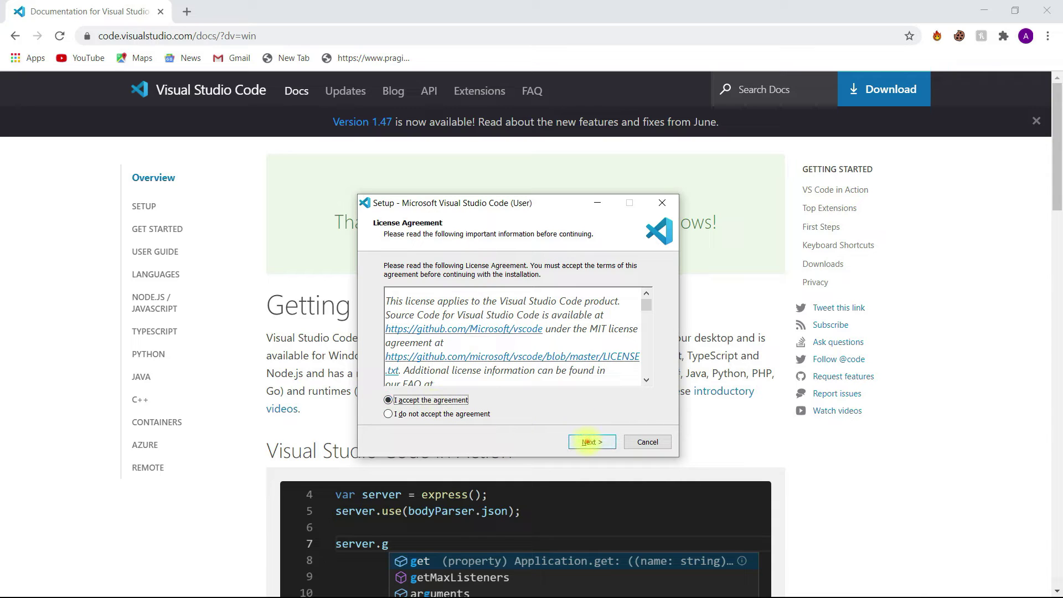
pyautogui.click(590, 442)
pyautogui.click(590, 441)
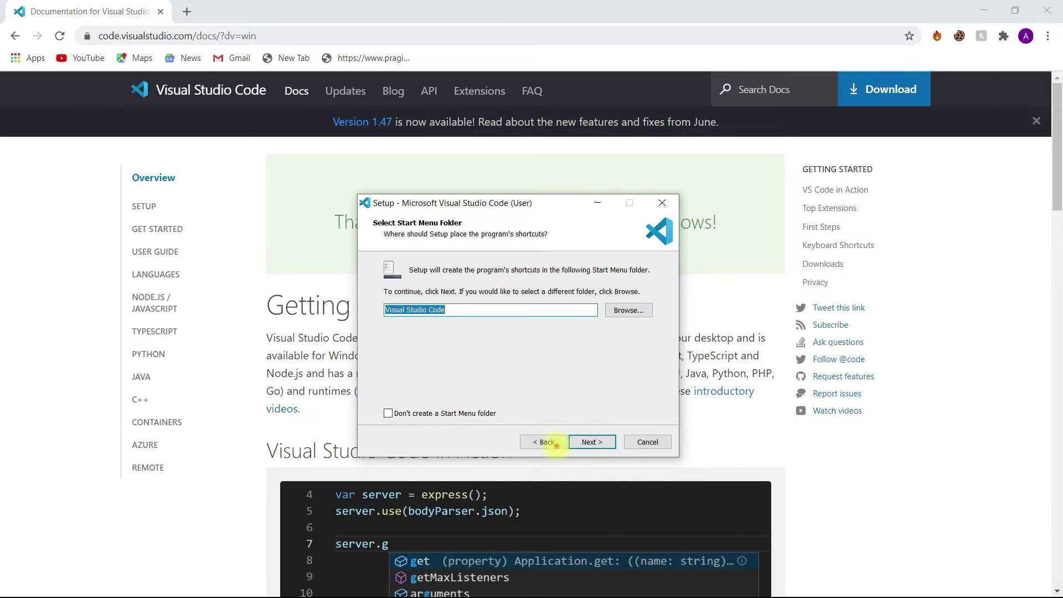
pyautogui.click(591, 441)
pyautogui.click(435, 310)
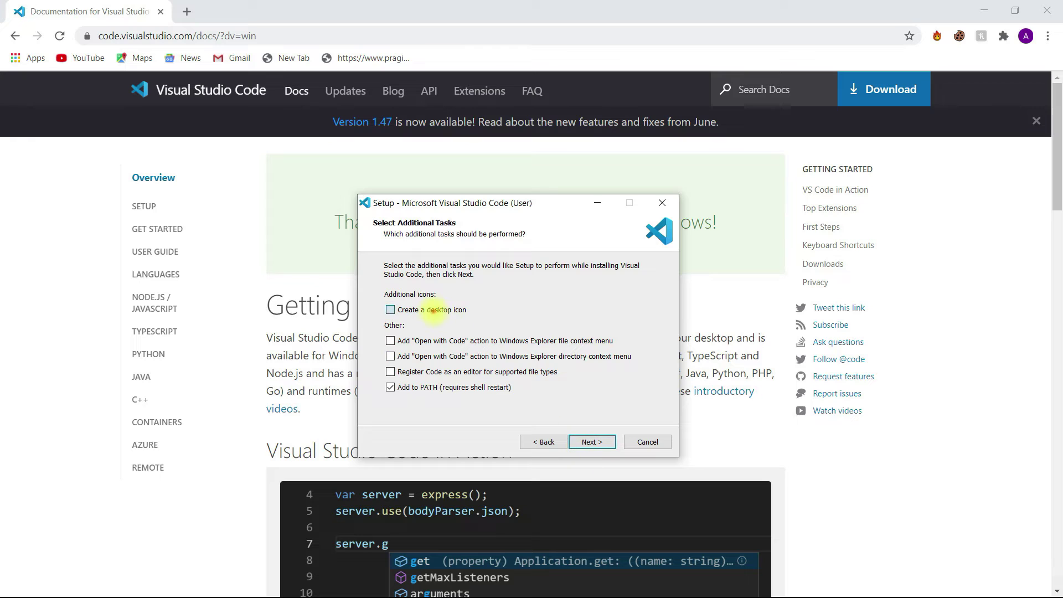
pyautogui.click(590, 442)
pyautogui.click(583, 441)
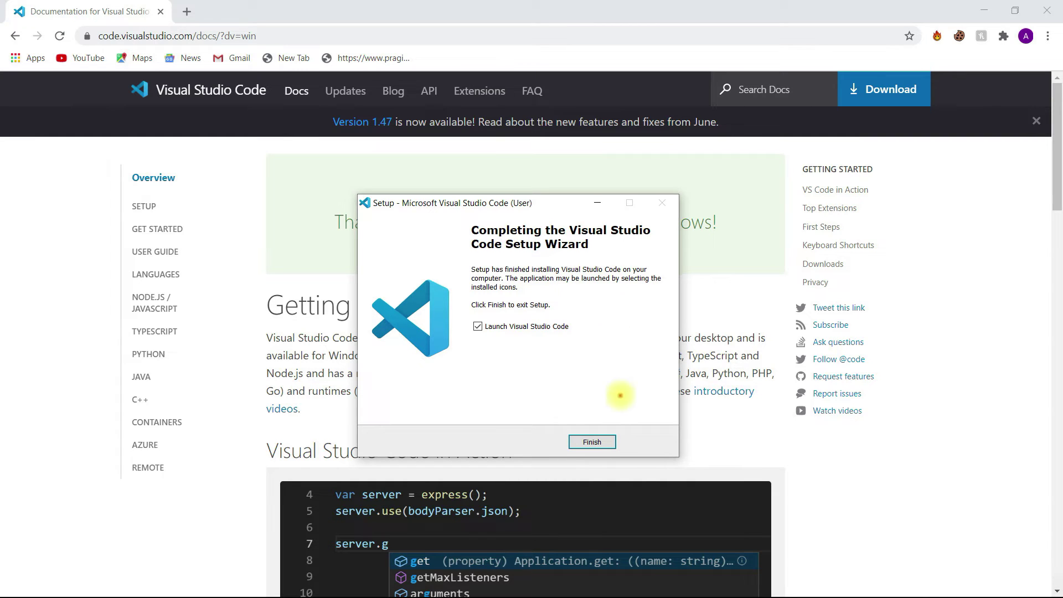
pyautogui.click(592, 443)
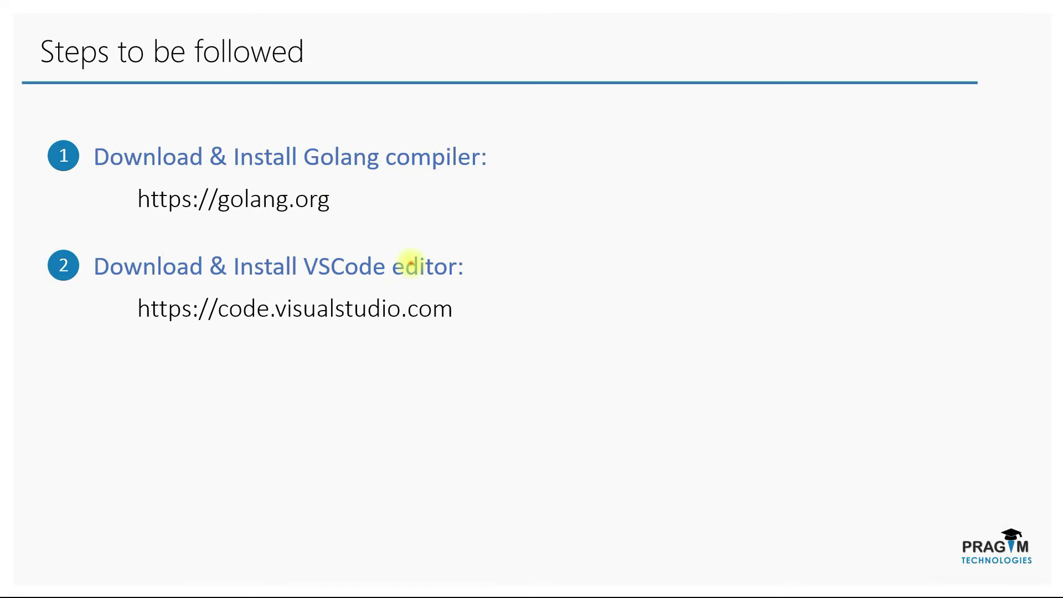
# Reveal step 3, 'Configure the GO plugins in VS code', on the slide and switch to VS Code
pyautogui.click(397, 293)
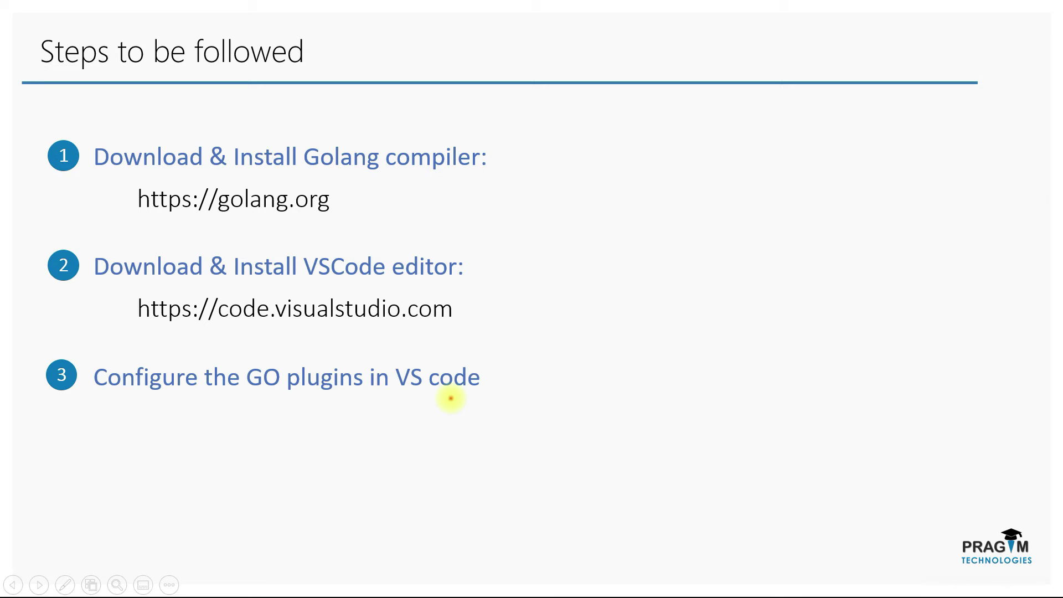
pyautogui.hotkey('alt', 'Tab')
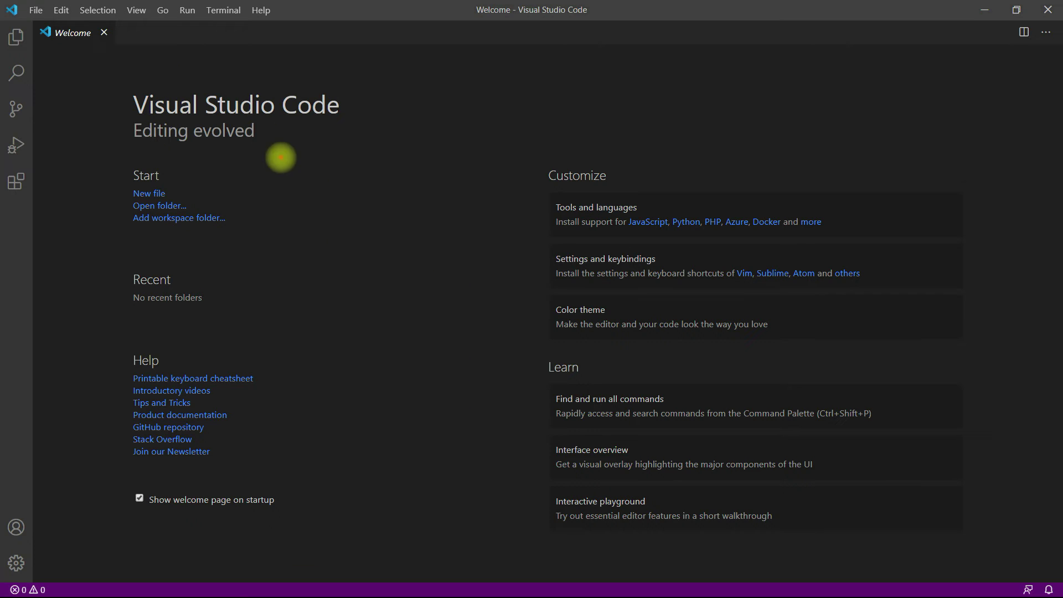
# Search the Extensions marketplace for 'go' and install the Go extension
pyautogui.click(140, 13)
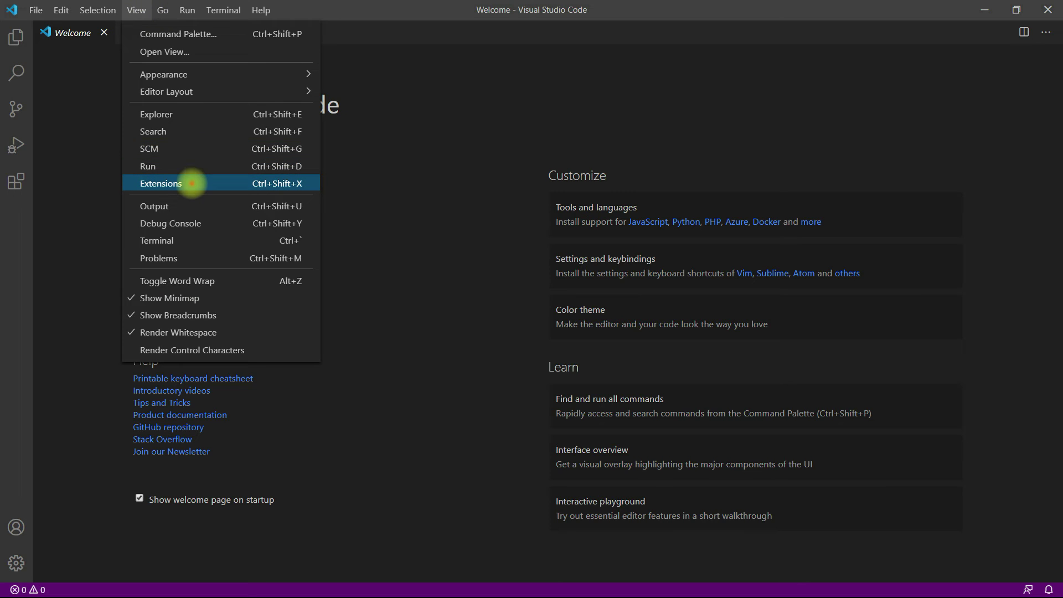
pyautogui.click(192, 185)
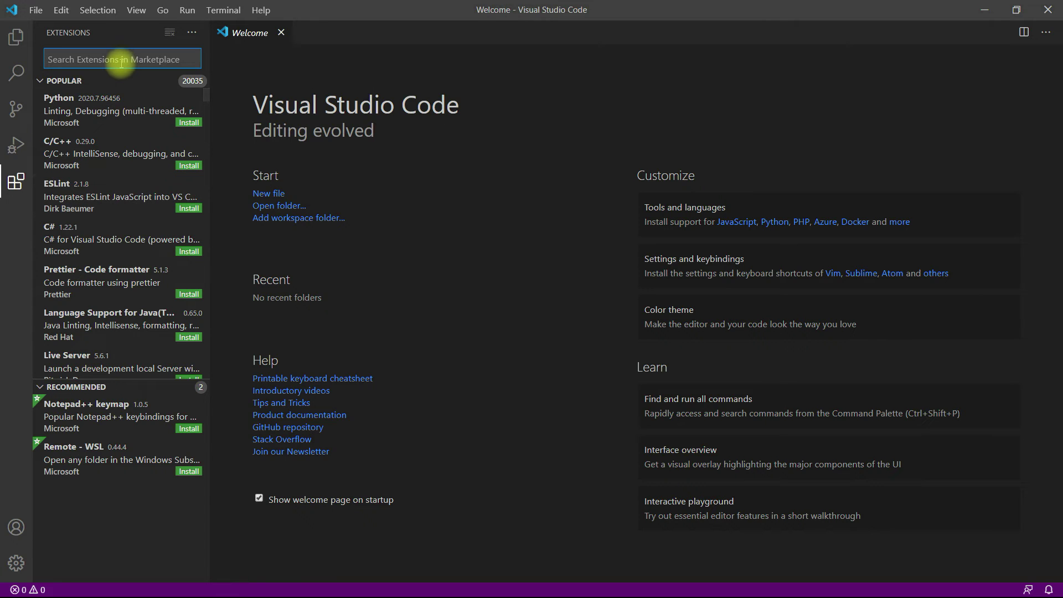
pyautogui.write('go')
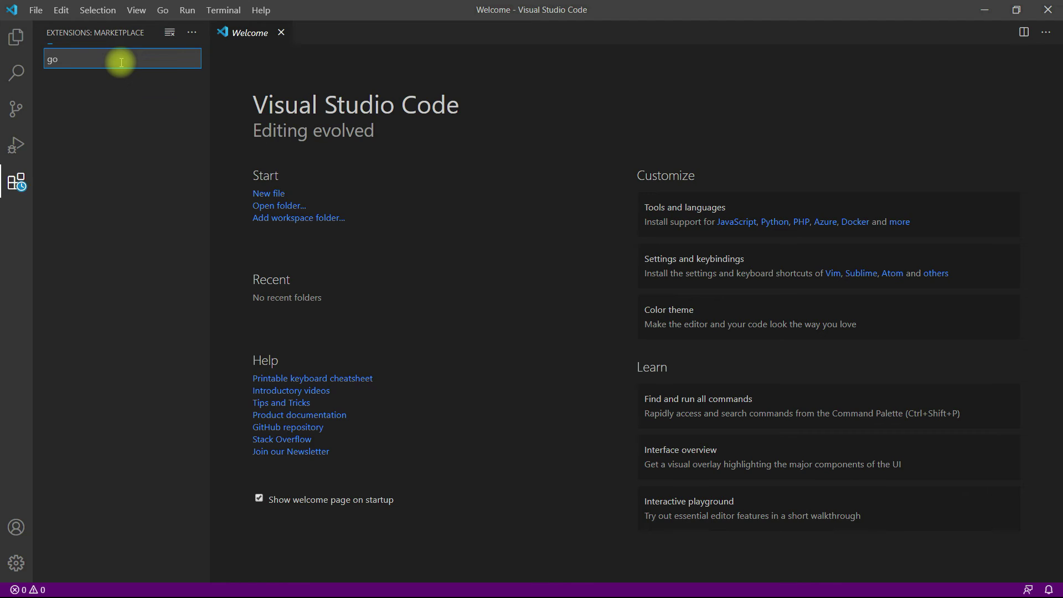
pyautogui.click(107, 88)
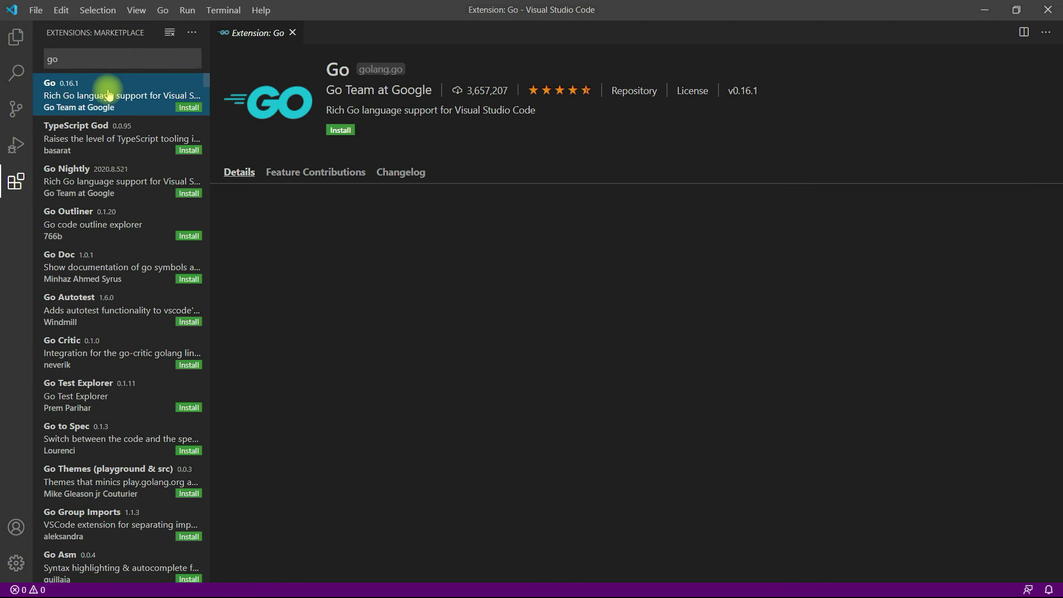
pyautogui.click(339, 130)
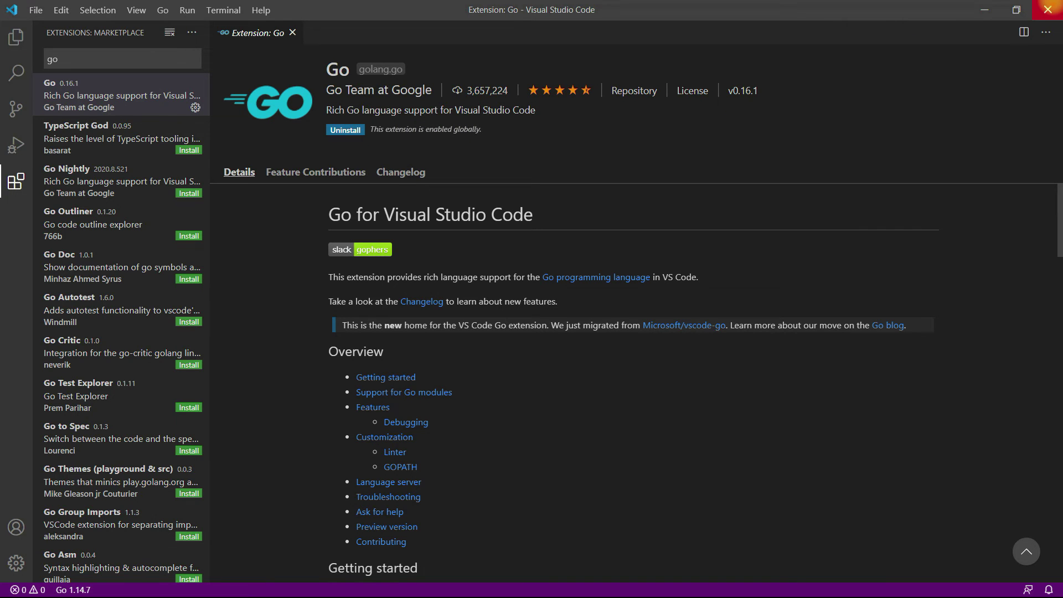
# Switch back to the slideshow, then relaunch Visual Studio Code from Windows search with 'visu'
pyautogui.click(1049, 10)
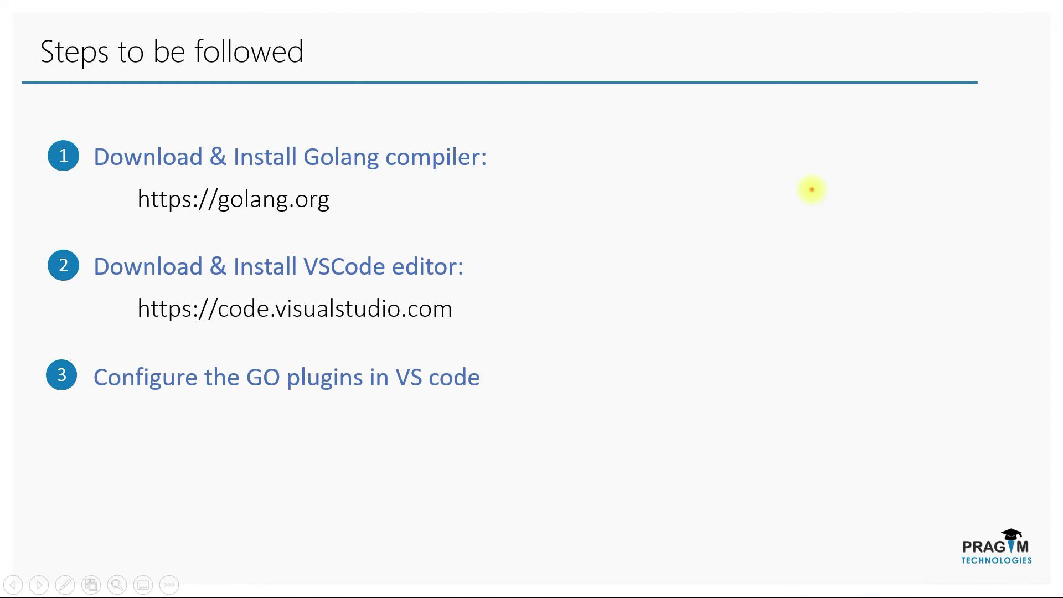
pyautogui.press('super')
pyautogui.write('visu')
pyautogui.press('Return')
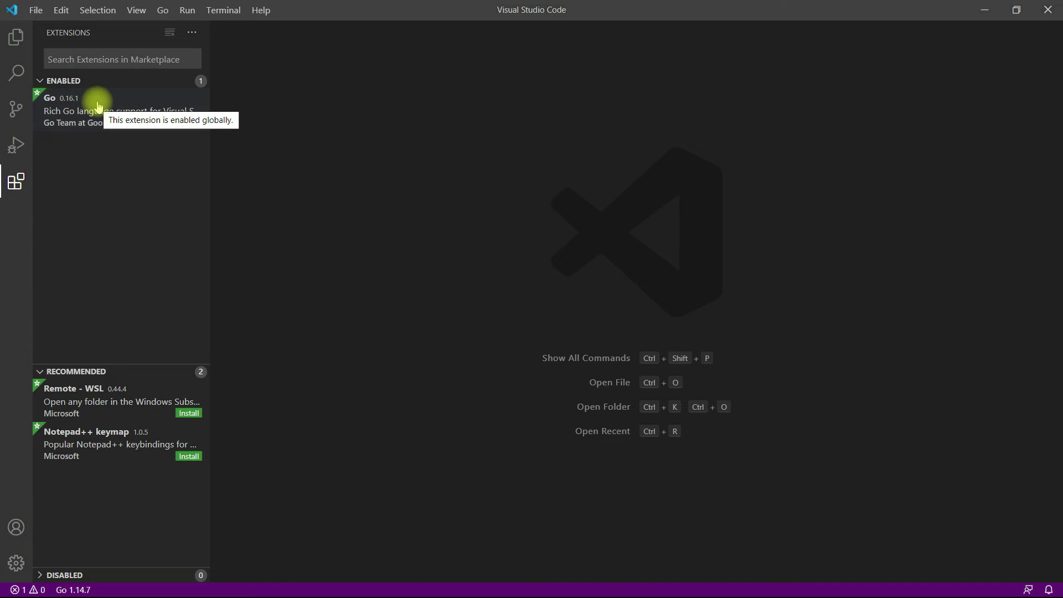
# Run 'Go: Install/Update Tools' from the Command Palette
pyautogui.hotkey('ctrl', 'shift', 'p')
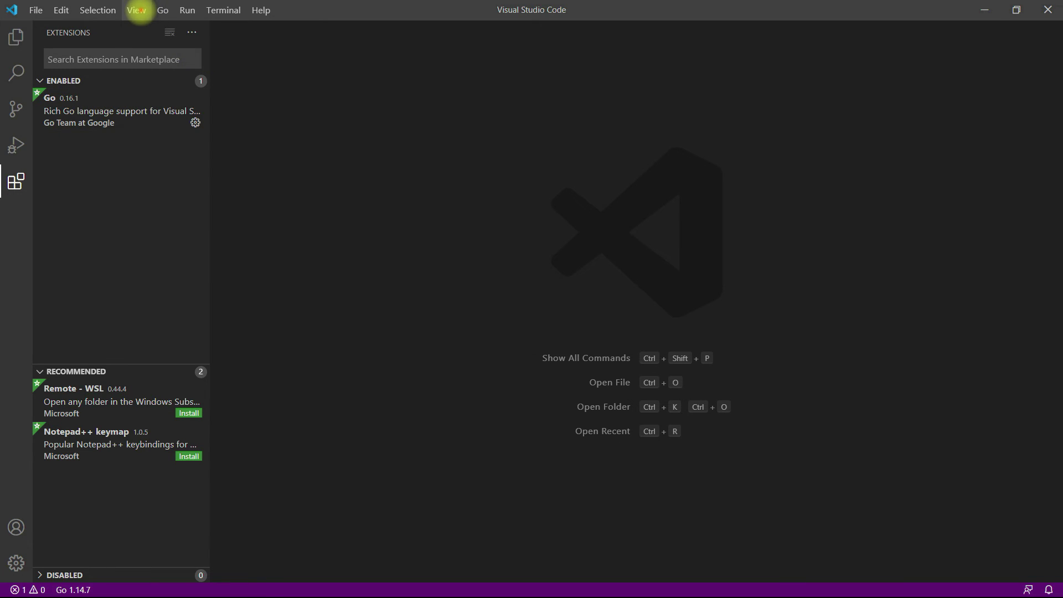
pyautogui.click(136, 10)
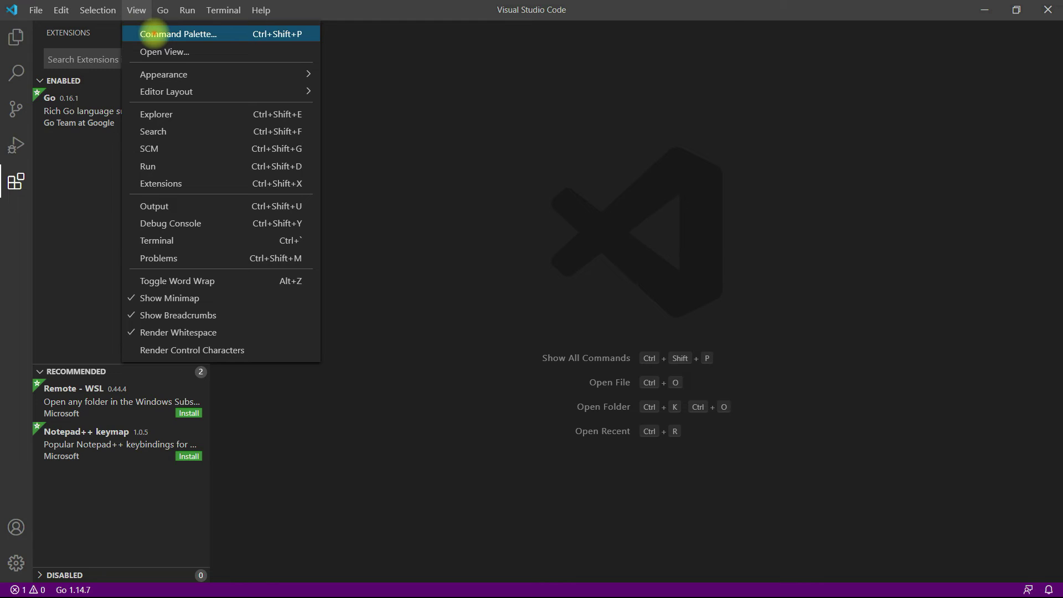
pyautogui.click(154, 34)
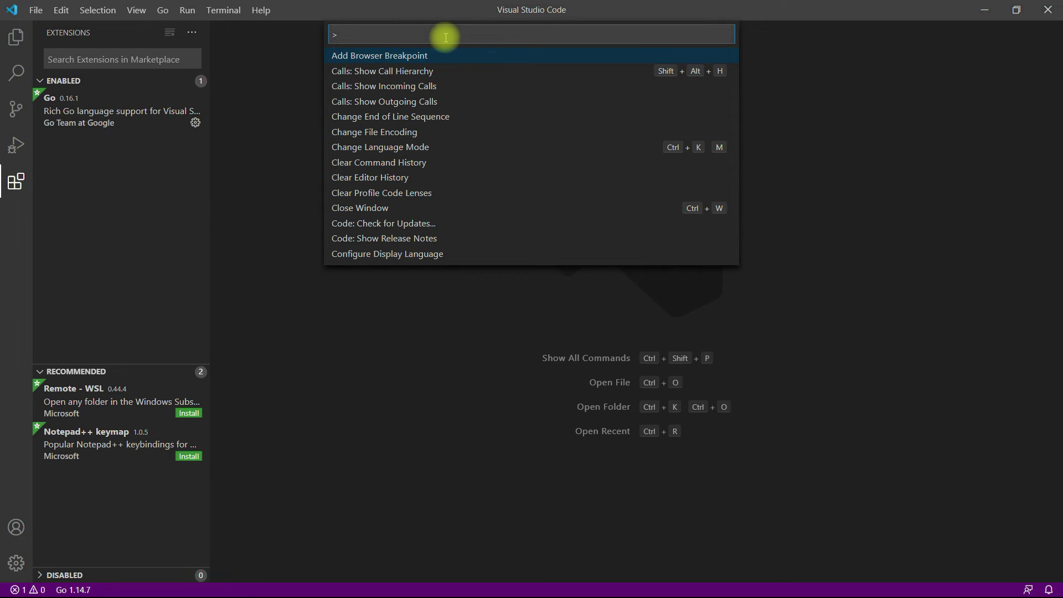
pyautogui.write('go install')
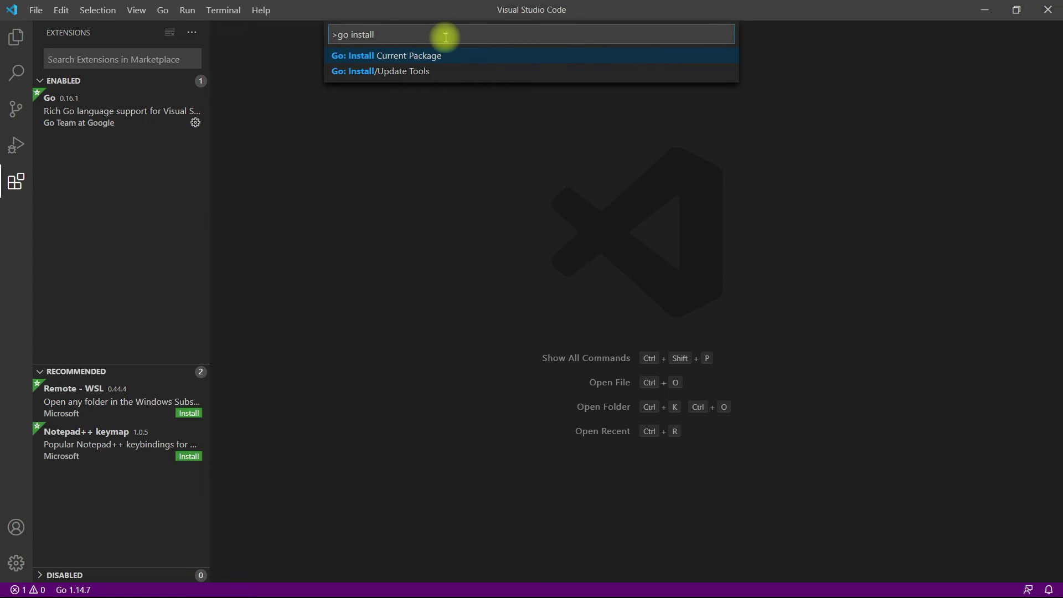
pyautogui.click(407, 72)
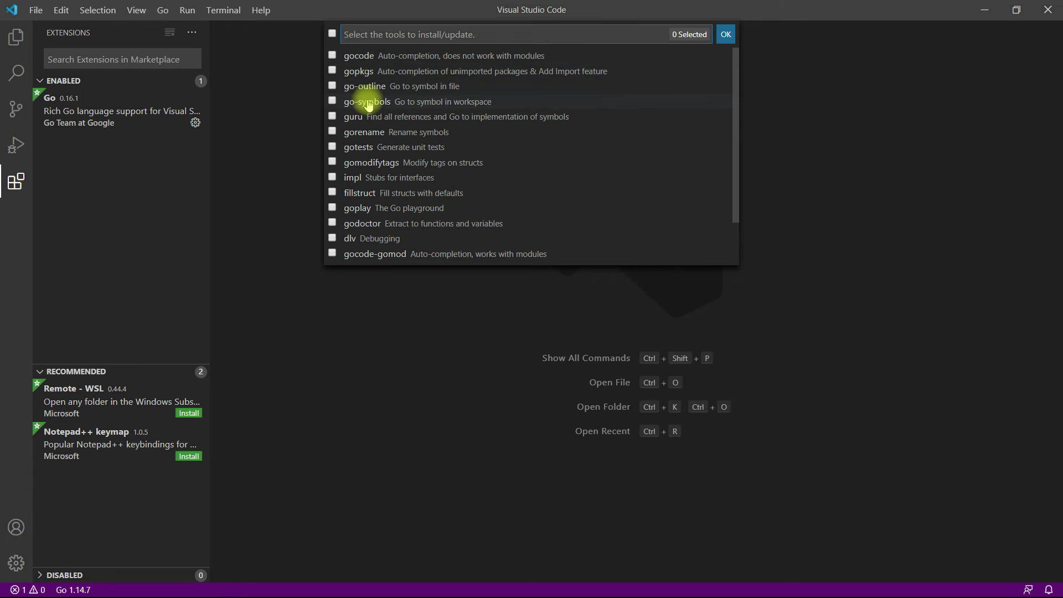
# Select all 17 Go tools, install them, and highlight the 'ready to Go' success message
pyautogui.scroll(-1, 366, 99)
pyautogui.scroll(1, 374, 222)
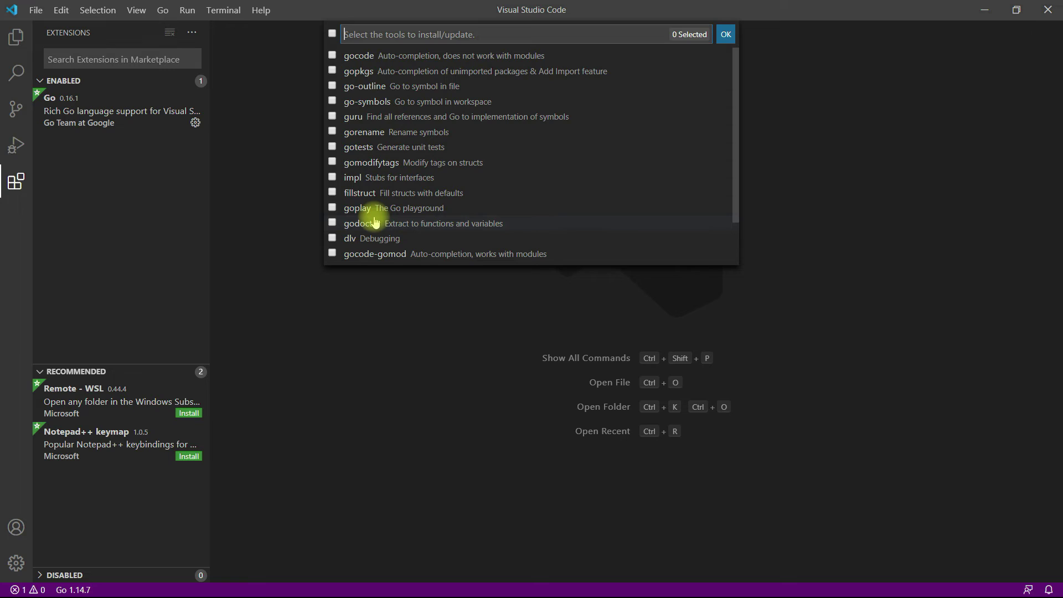
pyautogui.click(332, 33)
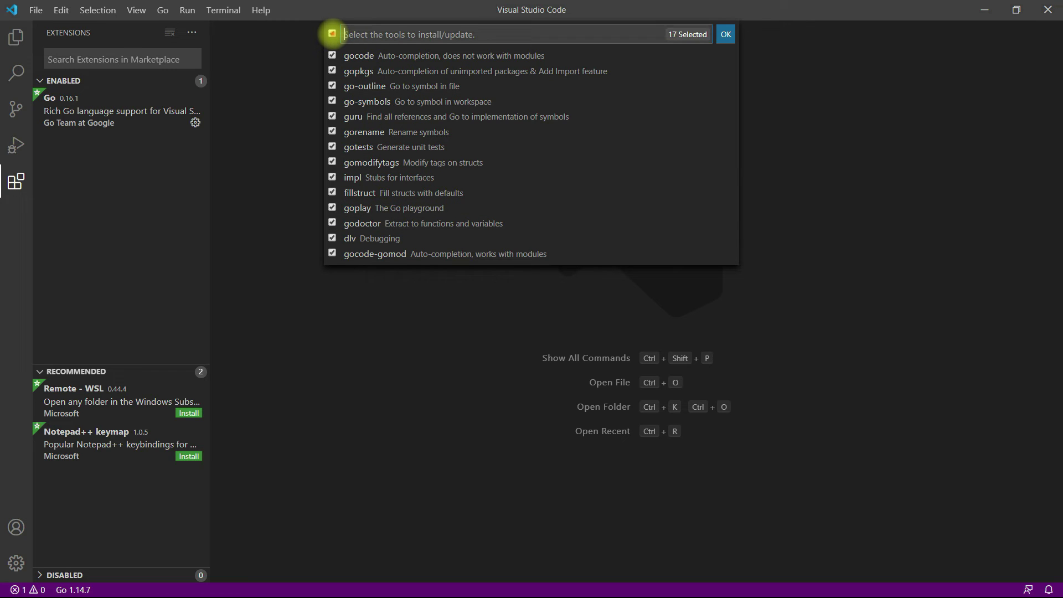
pyautogui.click(725, 34)
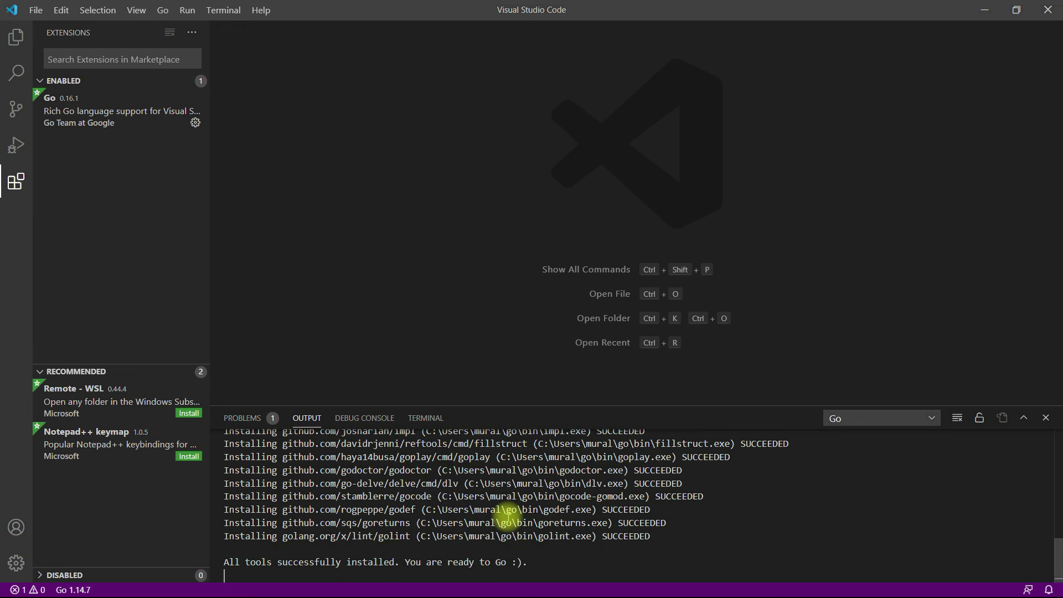
pyautogui.moveTo(532, 563); pyautogui.dragTo(227, 559)
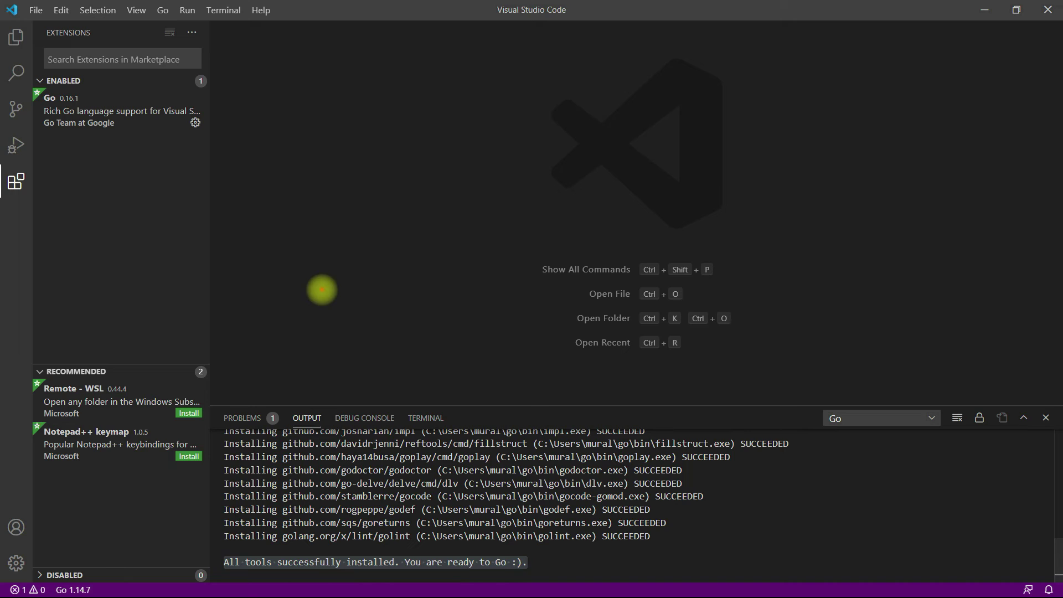
# Create a new file and save it as example.go in the training folder
pyautogui.click(527, 562)
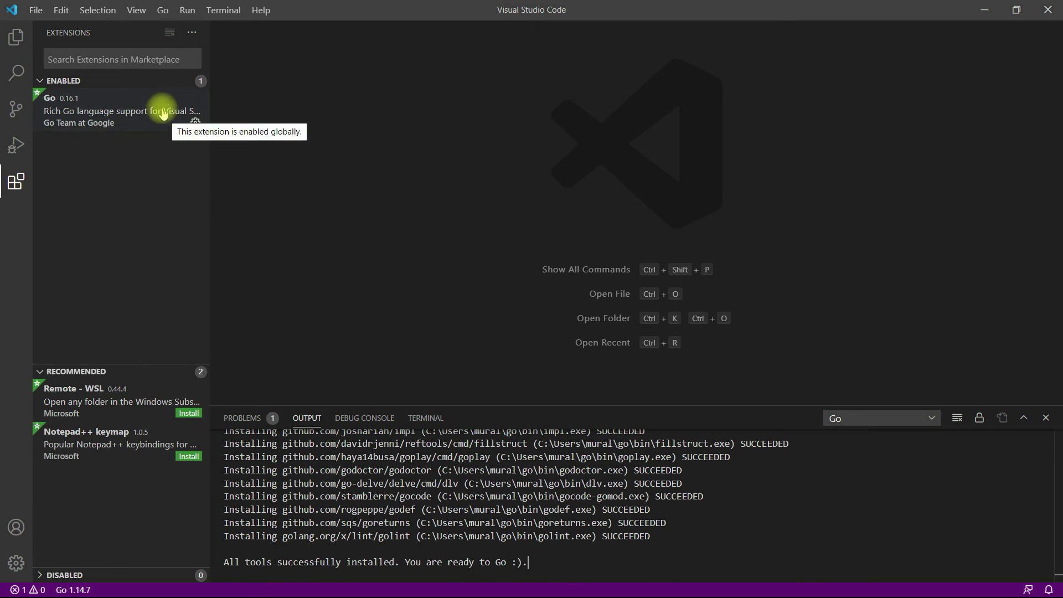
pyautogui.click(36, 9)
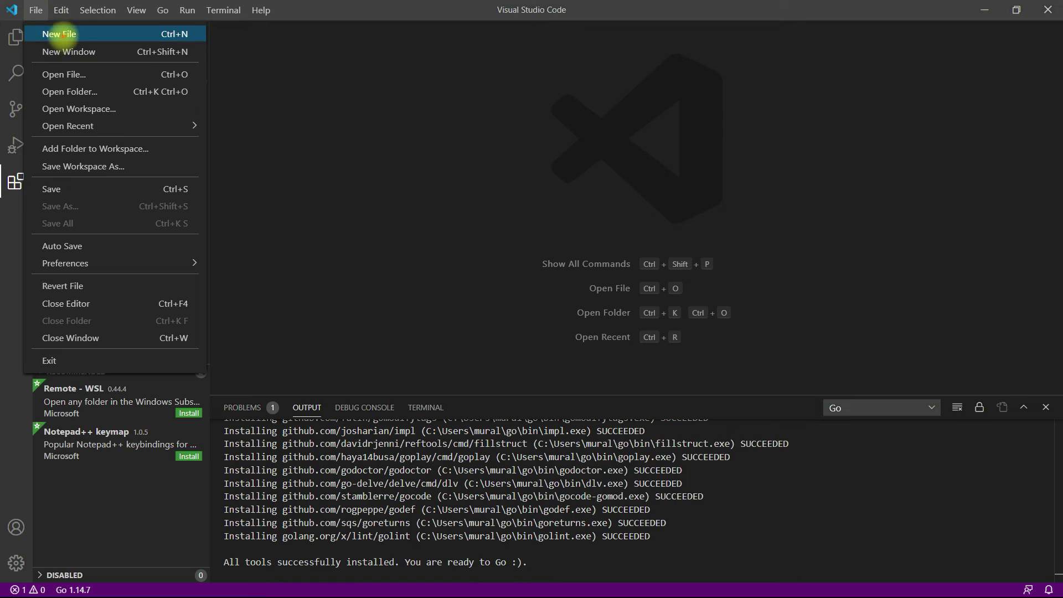
pyautogui.click(63, 34)
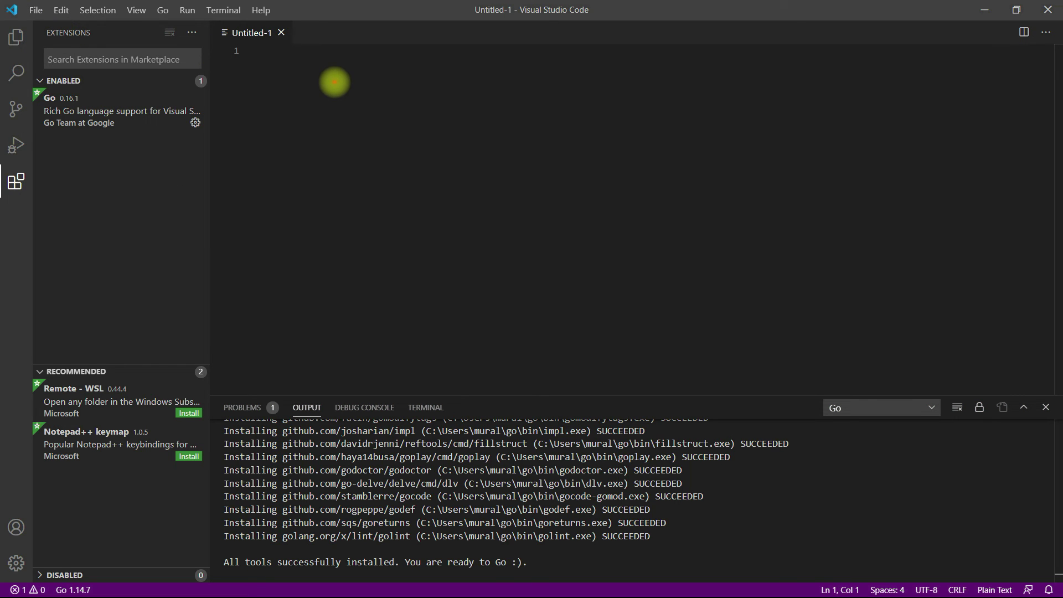
pyautogui.hotkey('ctrl', 's')
pyautogui.write('example.go')
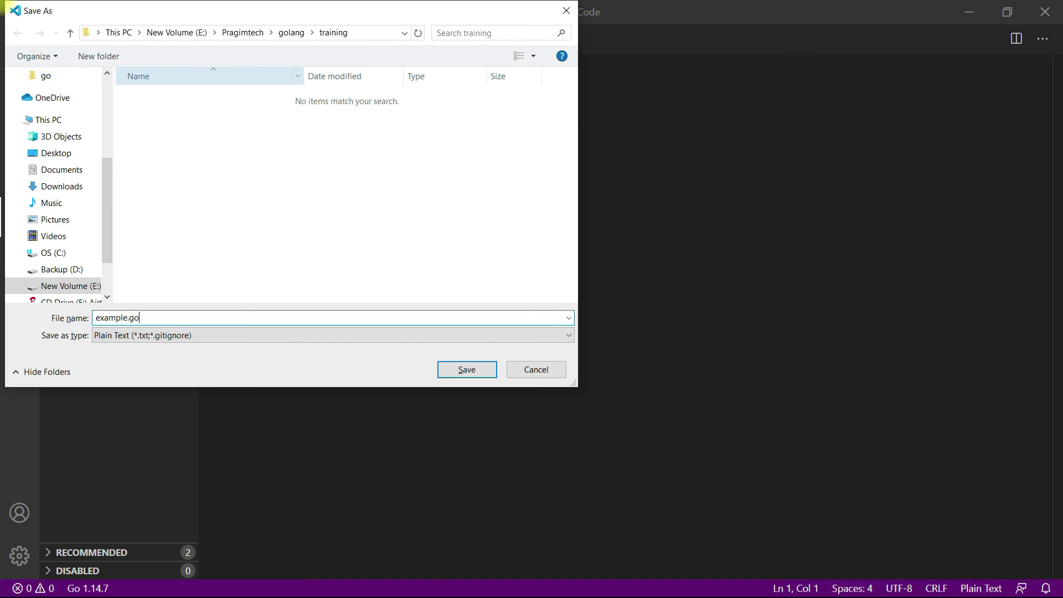
pyautogui.press('Return')
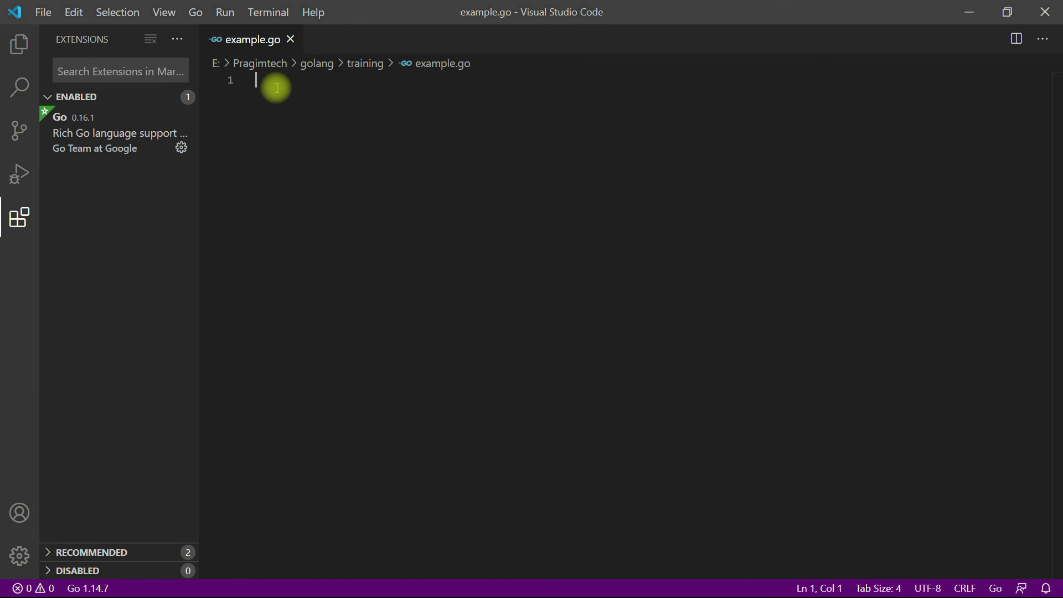
# Write the package main Hello world program with fmt.Println("Hello world!!") and save it formatted
pyautogui.write('package main')
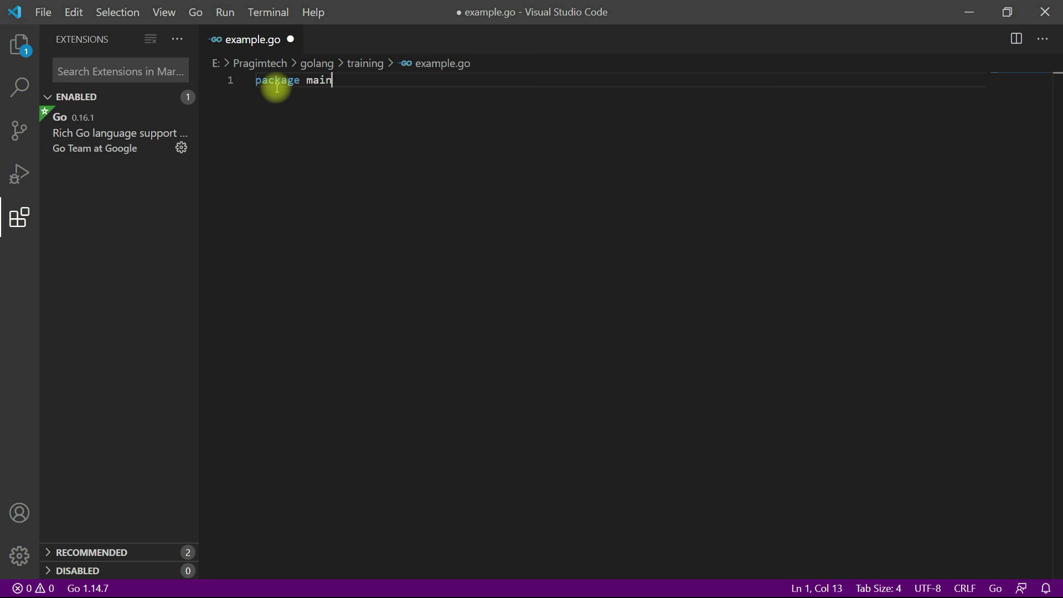
pyautogui.press('Return')
pyautogui.press('Return')
pyautogui.write('import "fmt"')
pyautogui.press('Return')
pyautogui.press('Return')
pyautogui.write('func main(){')
pyautogui.press('Return')
pyautogui.write('fmt.Prin')
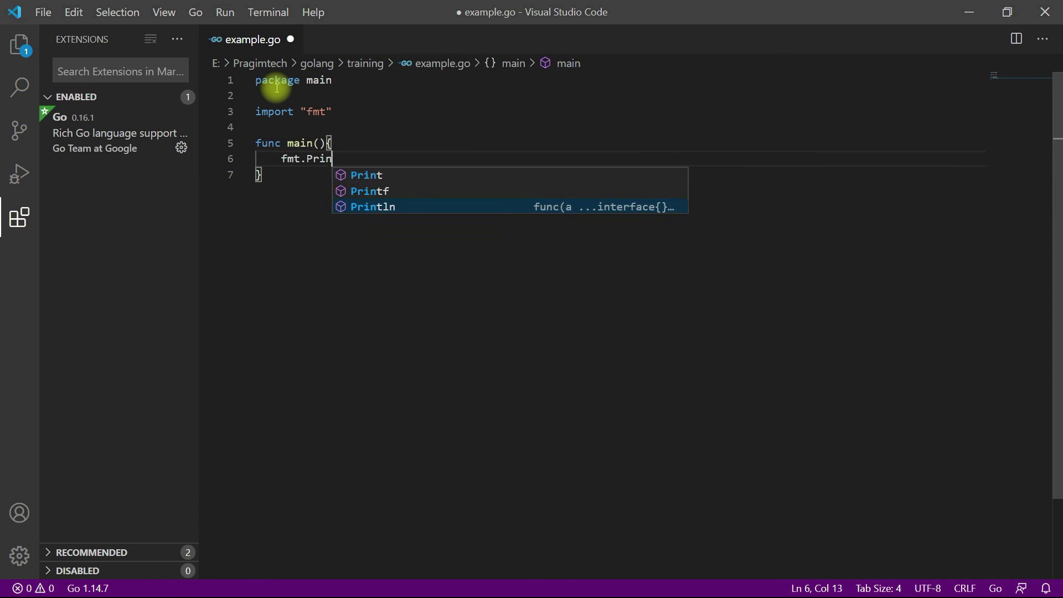
pyautogui.write('tln("Hello world!!')
pyautogui.click(459, 161)
pyautogui.hotkey('ctrl', 's')
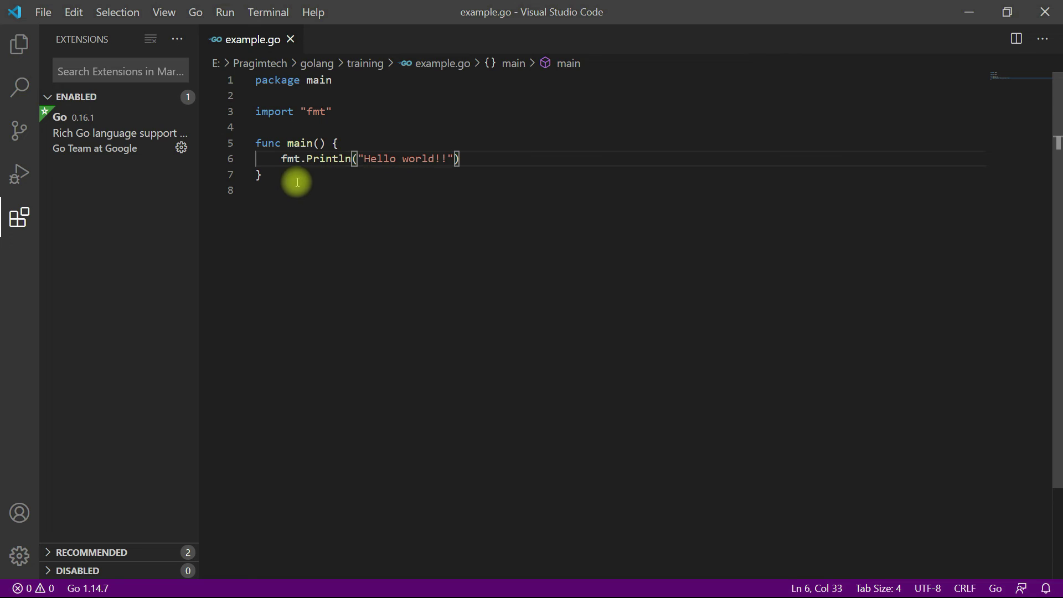
pyautogui.click(279, 177)
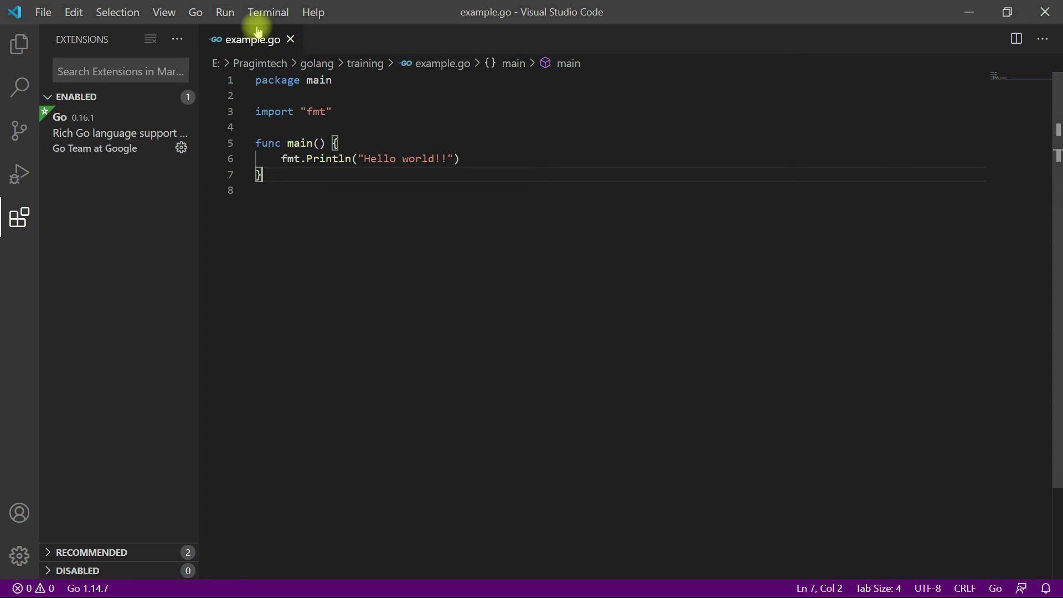
# Open a new terminal and cd into the training folder using its path copied from File Explorer
pyautogui.click(268, 12)
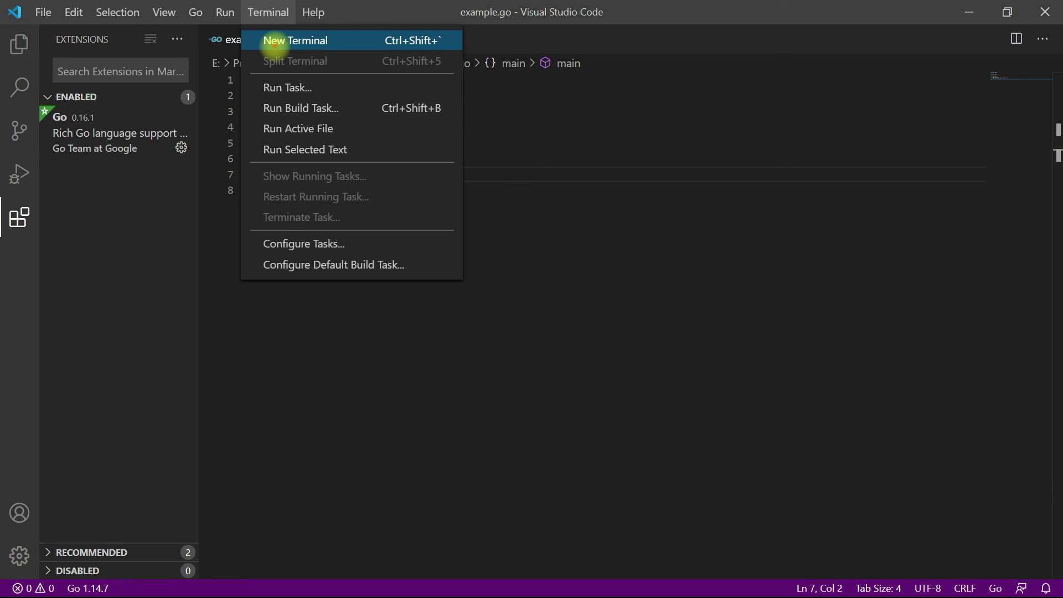
pyautogui.click(274, 44)
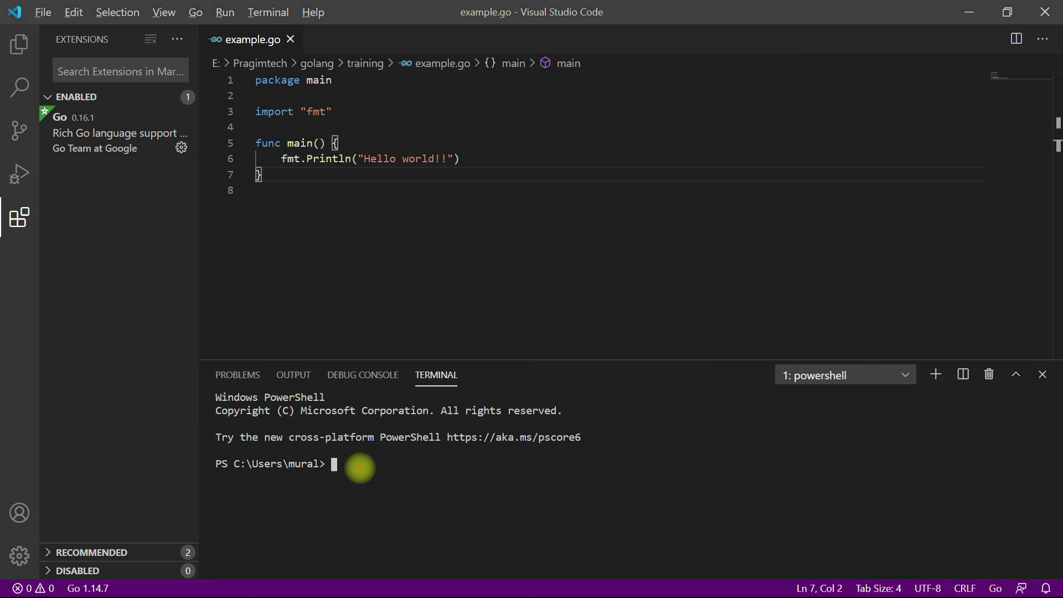
pyautogui.hotkey('alt', 'Tab')
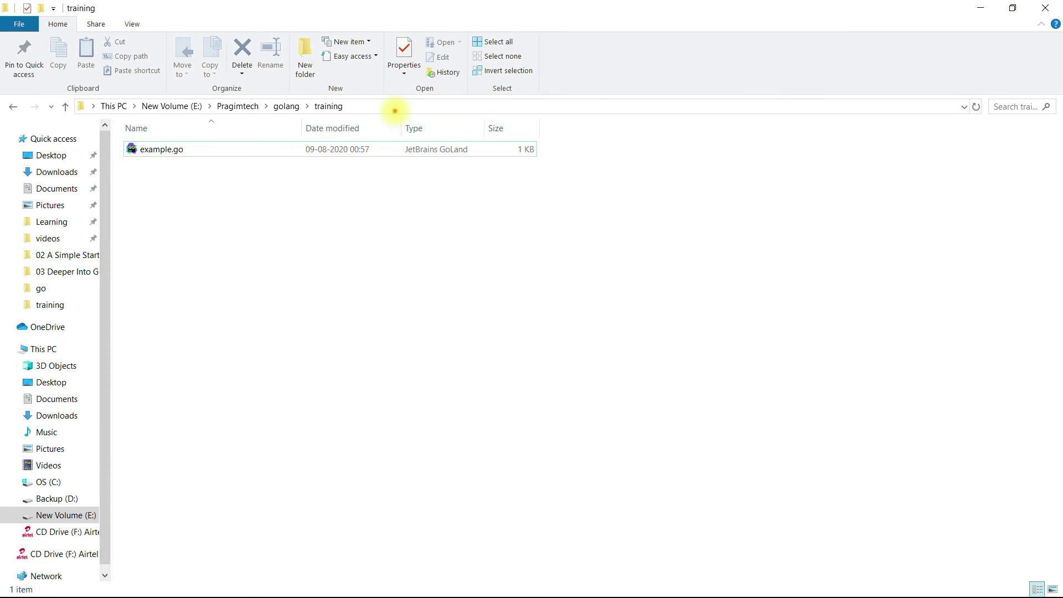
pyautogui.click(395, 111)
pyautogui.hotkey('ctrl', 'c')
pyautogui.hotkey('alt', 'Tab')
pyautogui.write('cd')
pyautogui.hotkey('ctrl', 'v')
pyautogui.press('Return')
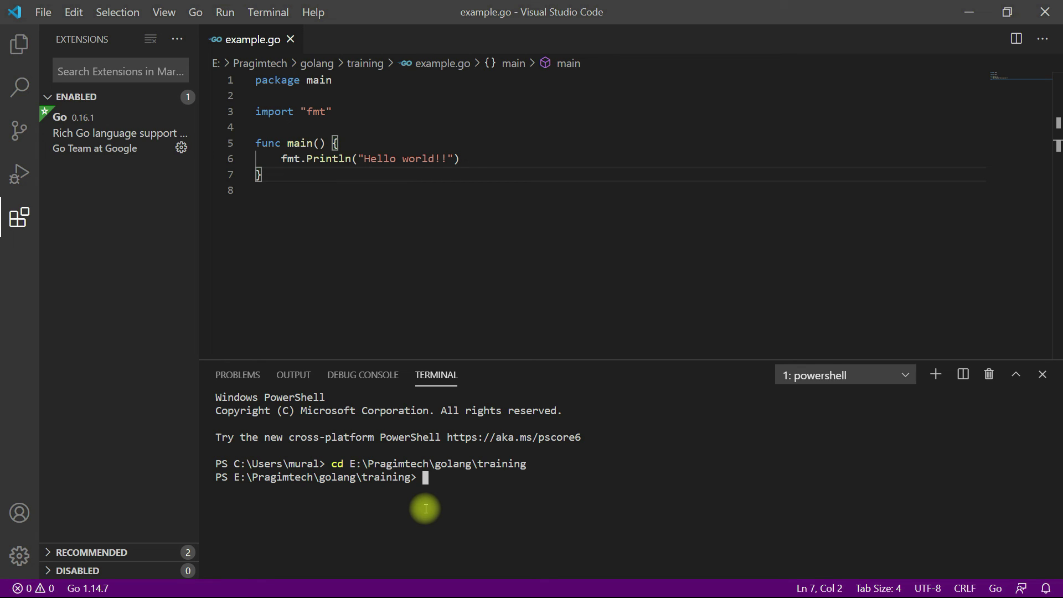
# Run go run .\example.go to print 'Hello world!!'
pyautogui.write('go run .\\example')
pyautogui.press('Tab')
pyautogui.press('Return')
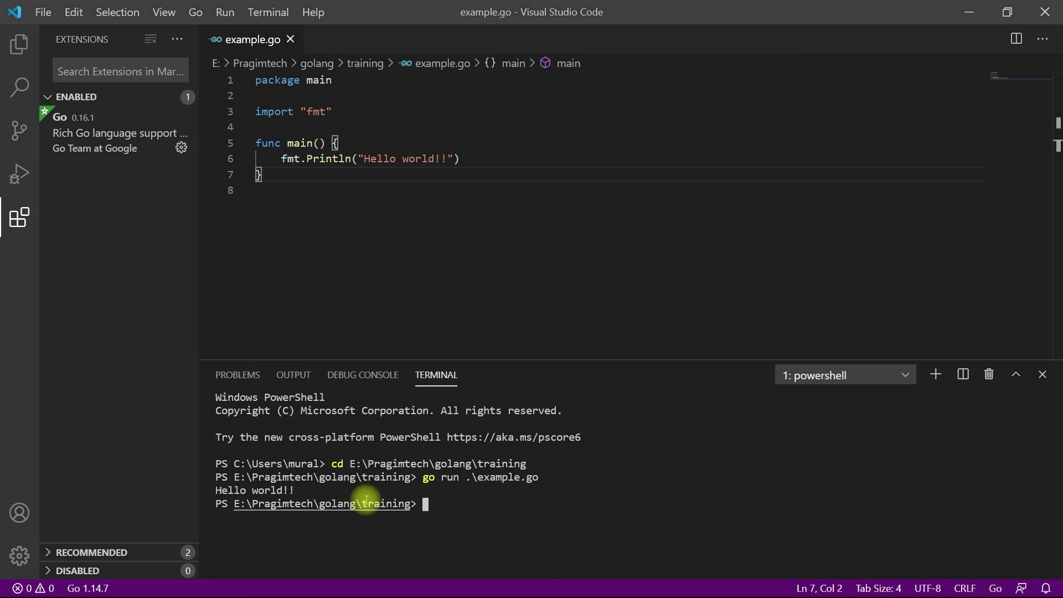
# Delete example.go's trailing empty line, select and deselect the code, then return to PowerPoint
pyautogui.click(316, 180)
pyautogui.press('Delete')
pyautogui.moveTo(292, 181); pyautogui.dragTo(249, 78)
pyautogui.click(304, 187)
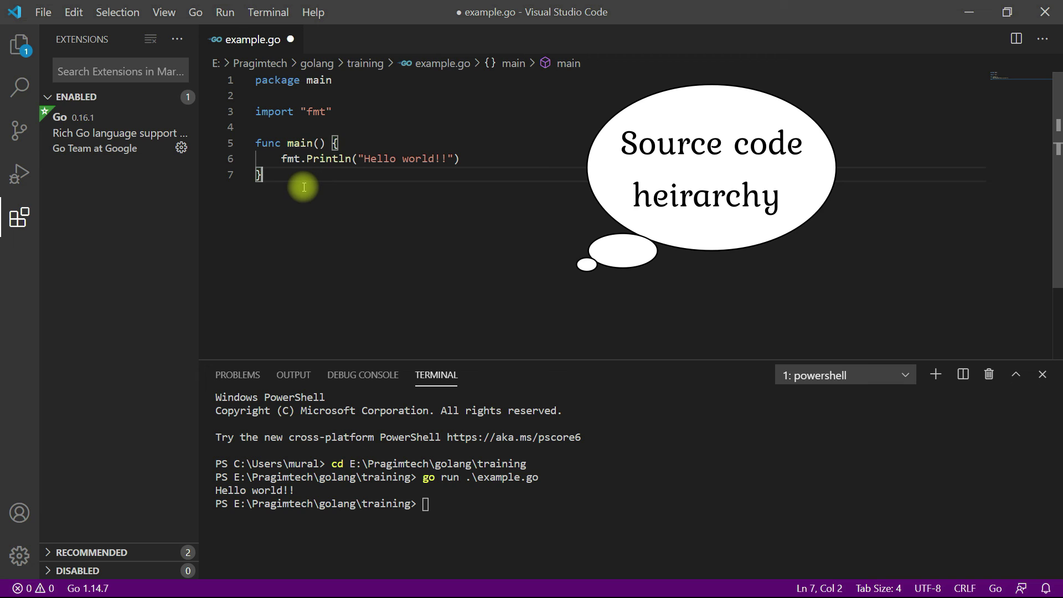
pyautogui.moveTo(286, 176); pyautogui.dragTo(255, 95)
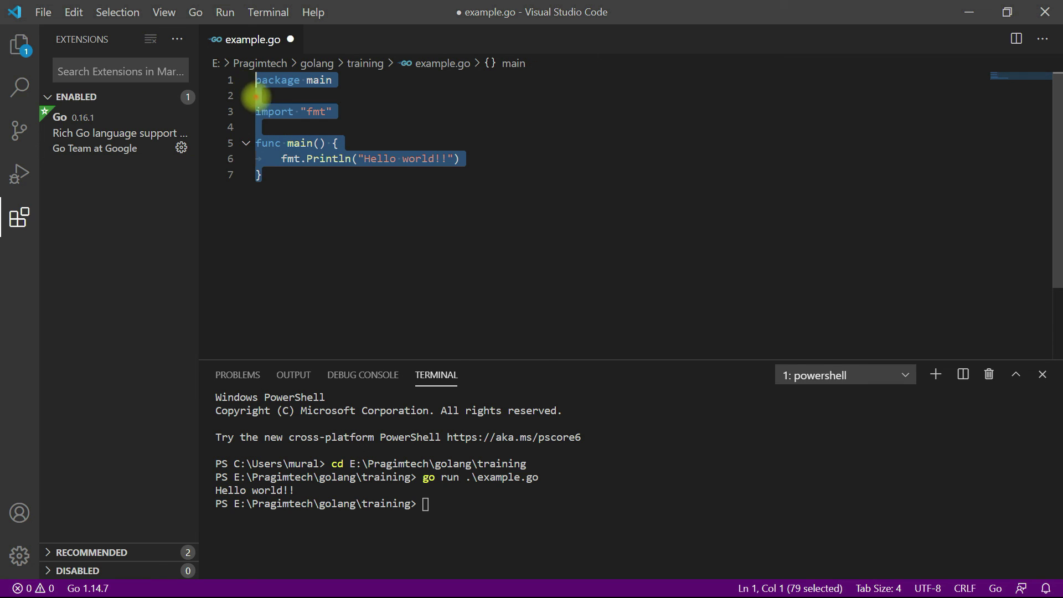
pyautogui.click(301, 187)
pyautogui.hotkey('alt', 'Tab')
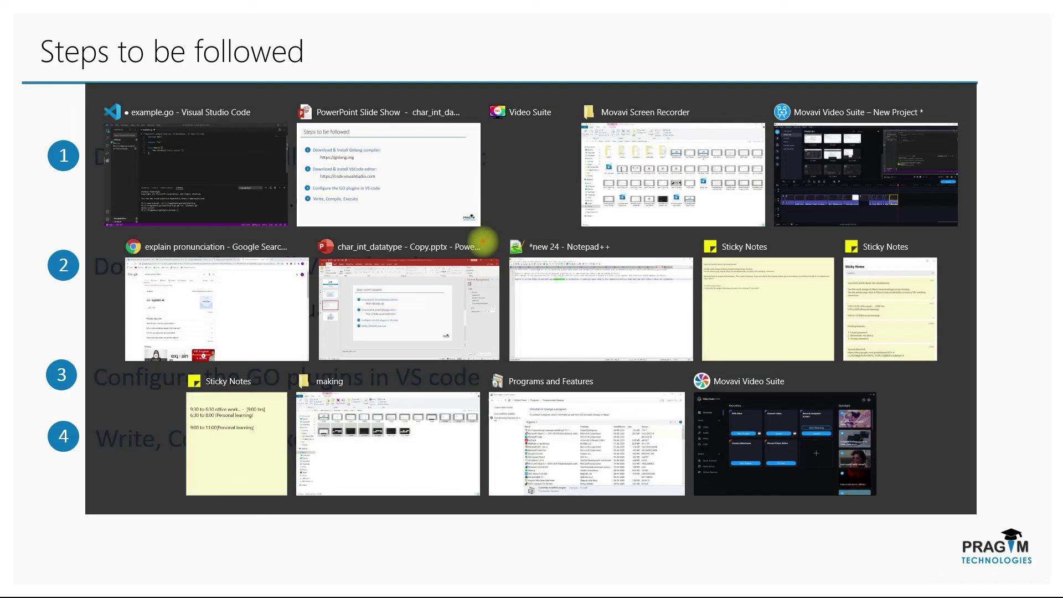